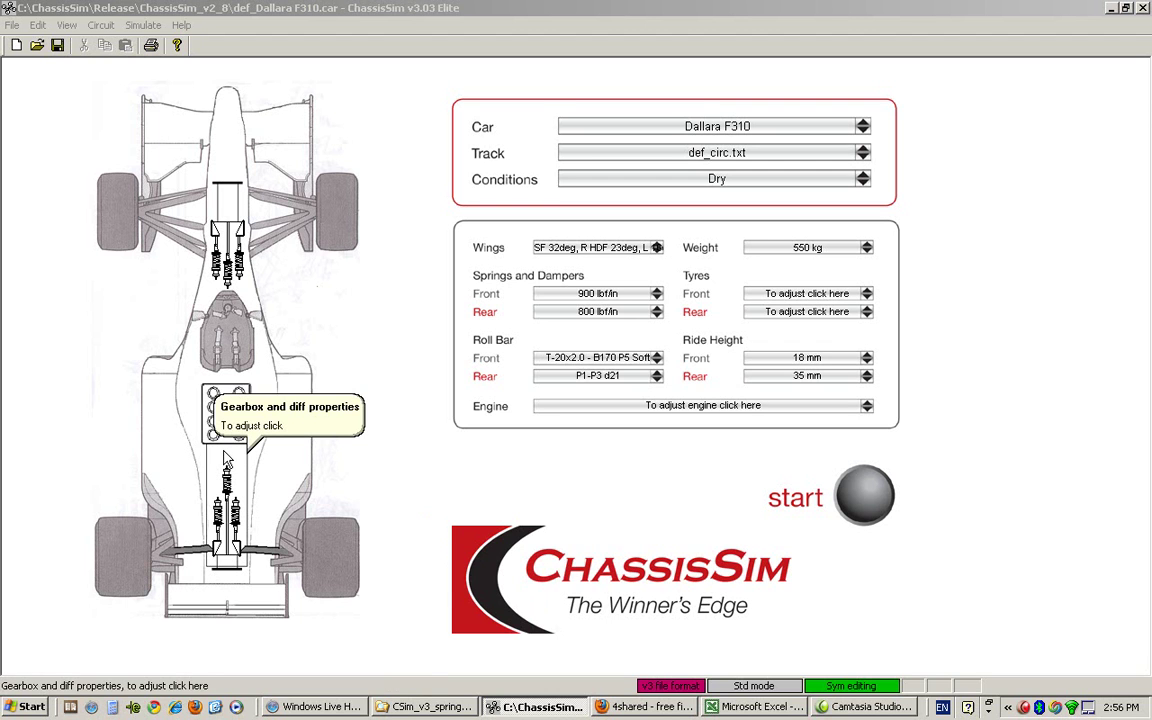
# Swap the loaded Dallara F310 for the V8 Supercar car interface (def_V8 Supercar.car).
pyautogui.click(204, 413)
pyautogui.click(660, 564)
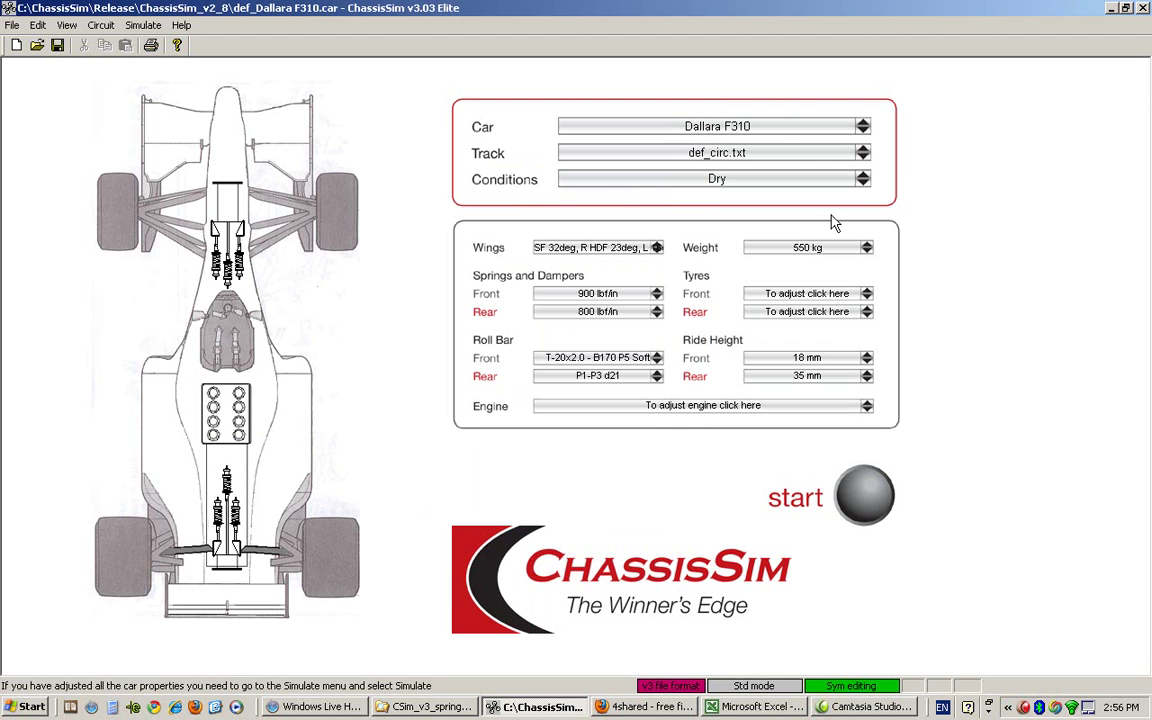
pyautogui.click(755, 130)
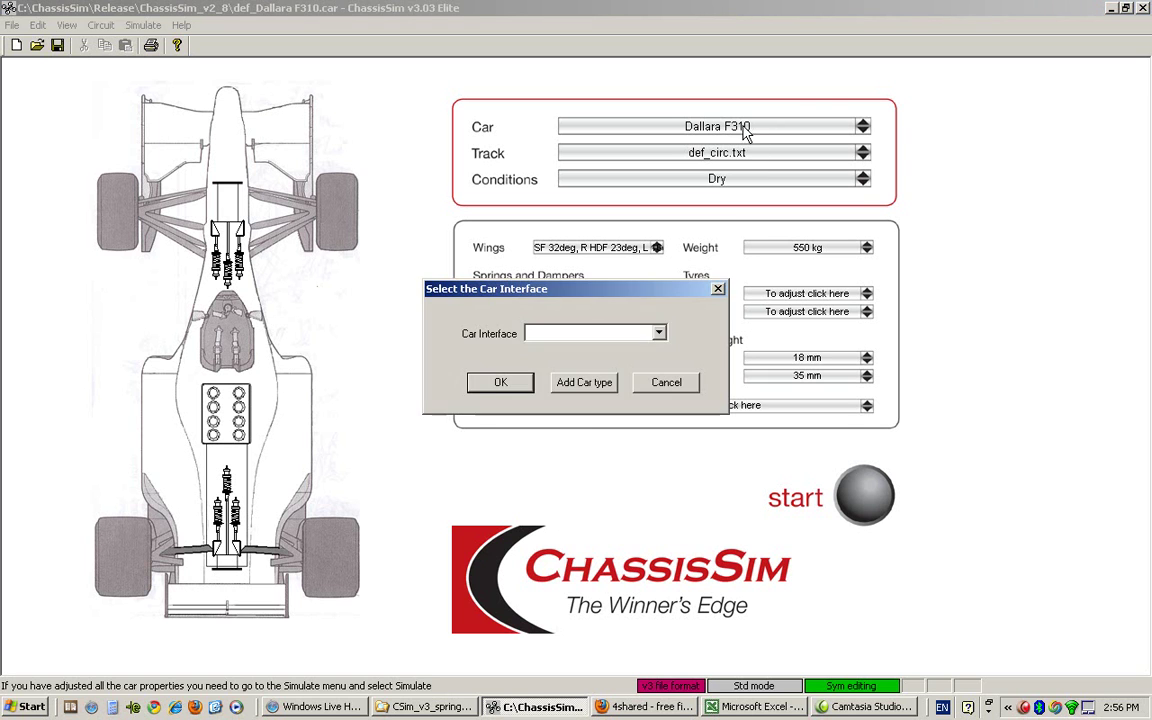
pyautogui.click(660, 333)
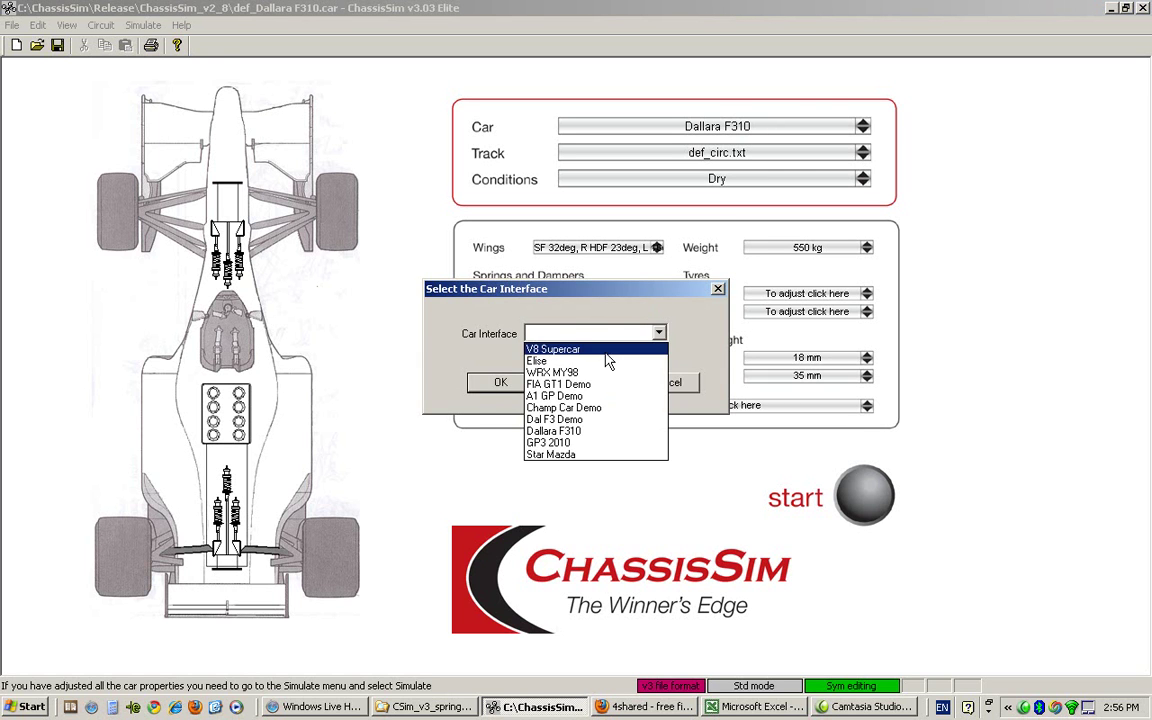
pyautogui.click(548, 322)
pyautogui.click(490, 382)
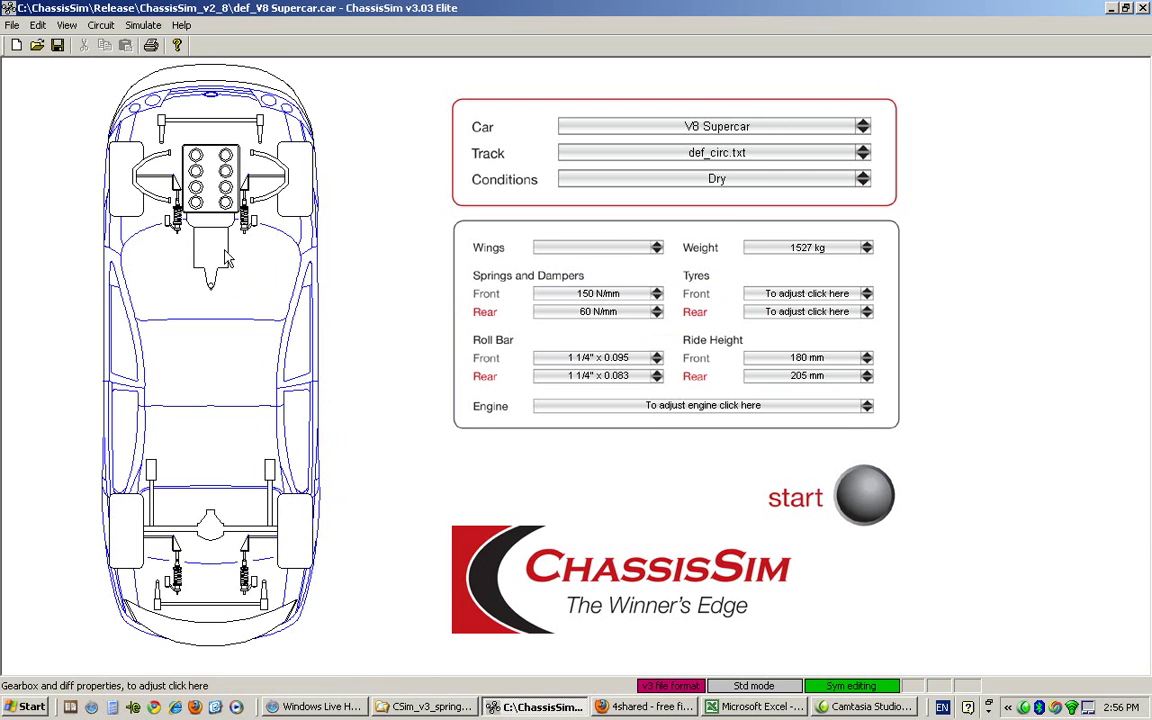
# Open the V8 Supercar's Gearbox Parameters and re-enter 0 as the torque split.
pyautogui.click(192, 232)
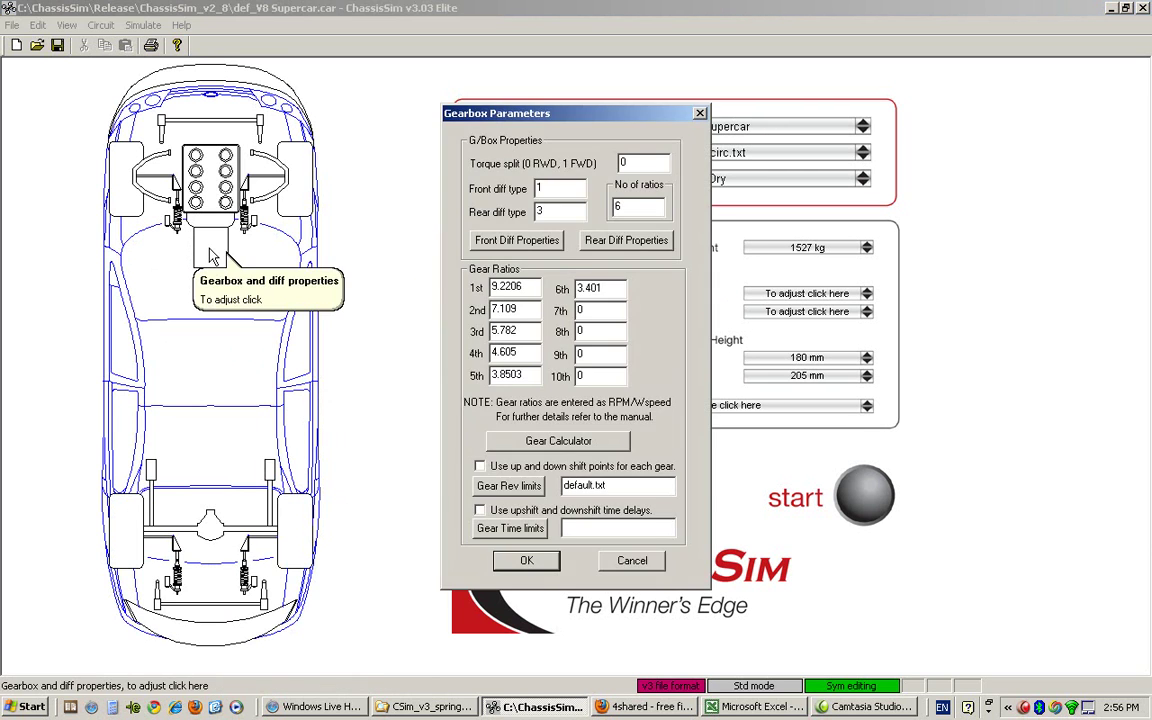
pyautogui.click(630, 559)
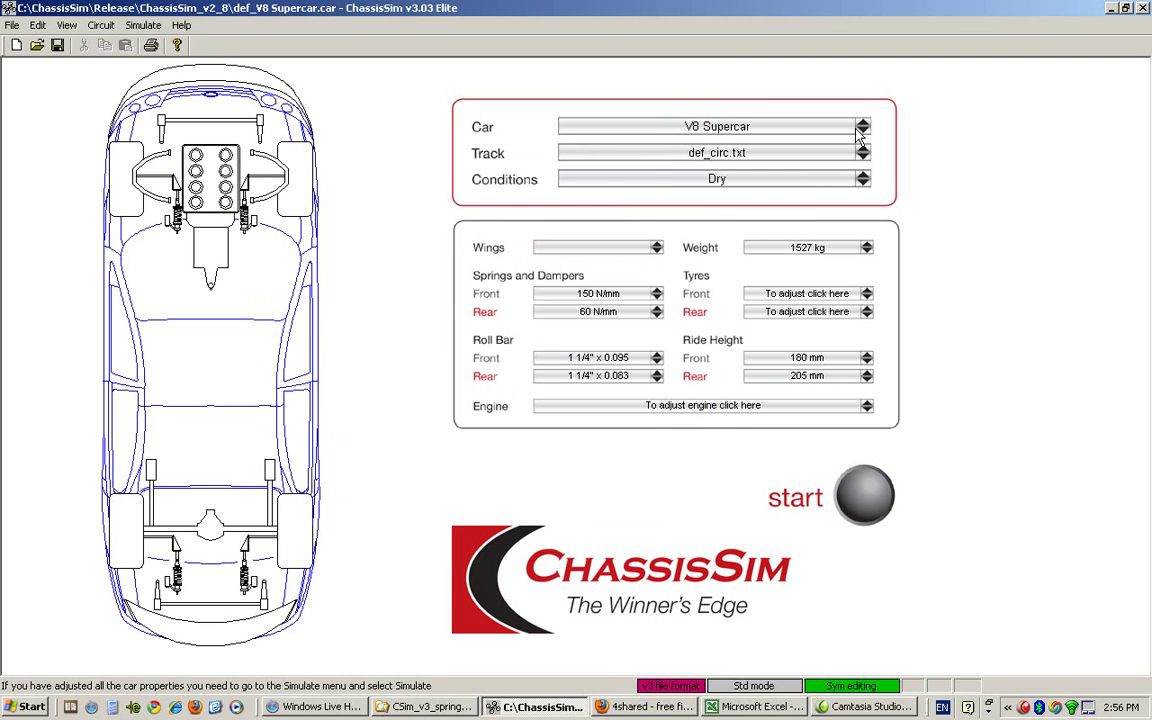
pyautogui.click(183, 220)
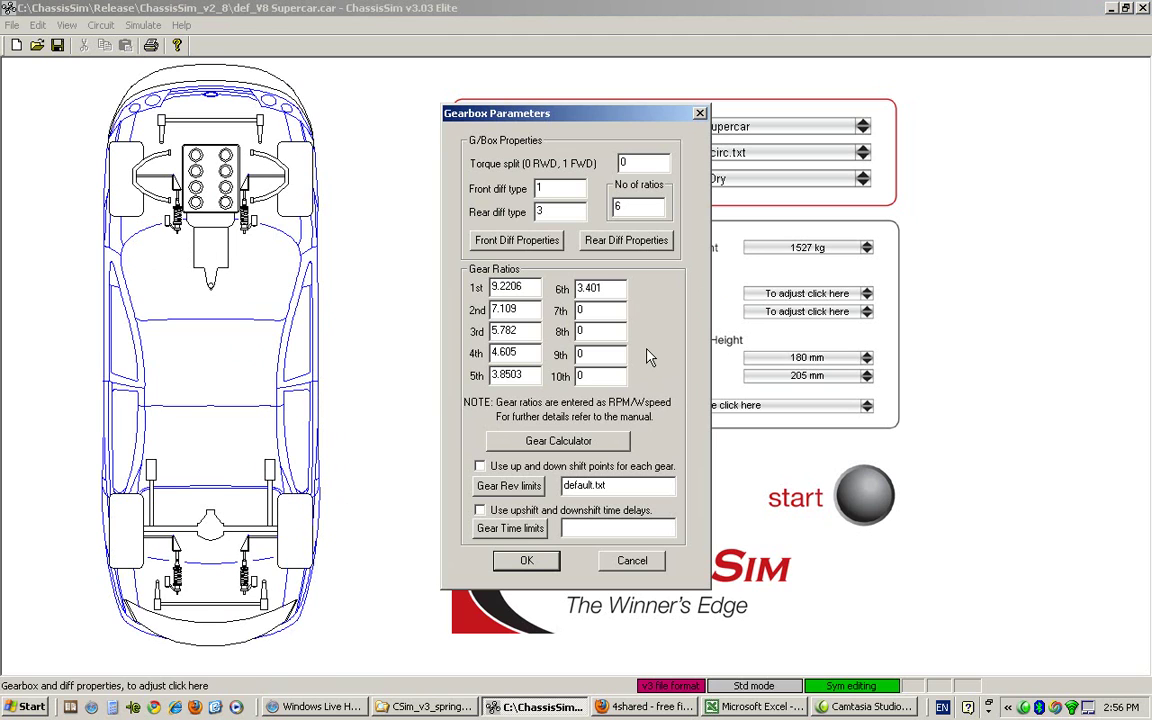
pyautogui.click(651, 163)
pyautogui.press('BackSpace')
pyautogui.write('0')
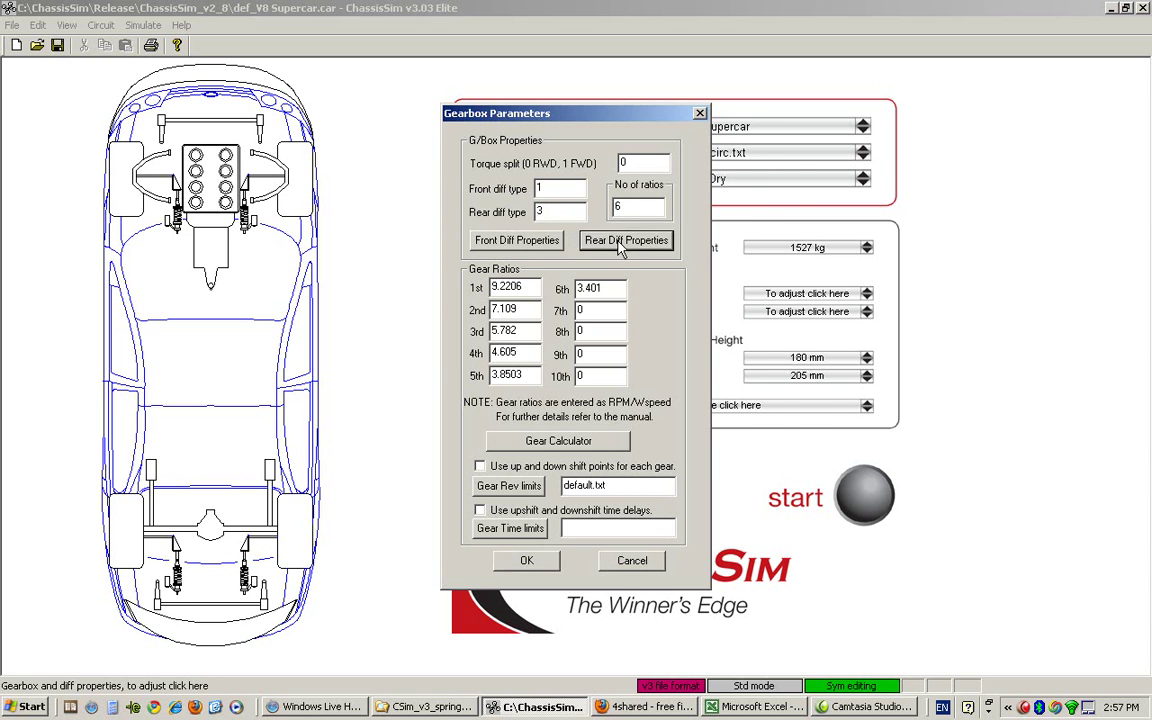
# Open the Rear Differential map in the 3D Map Viewer and look over Axes Properties/Calculator unchanged.
pyautogui.click(620, 241)
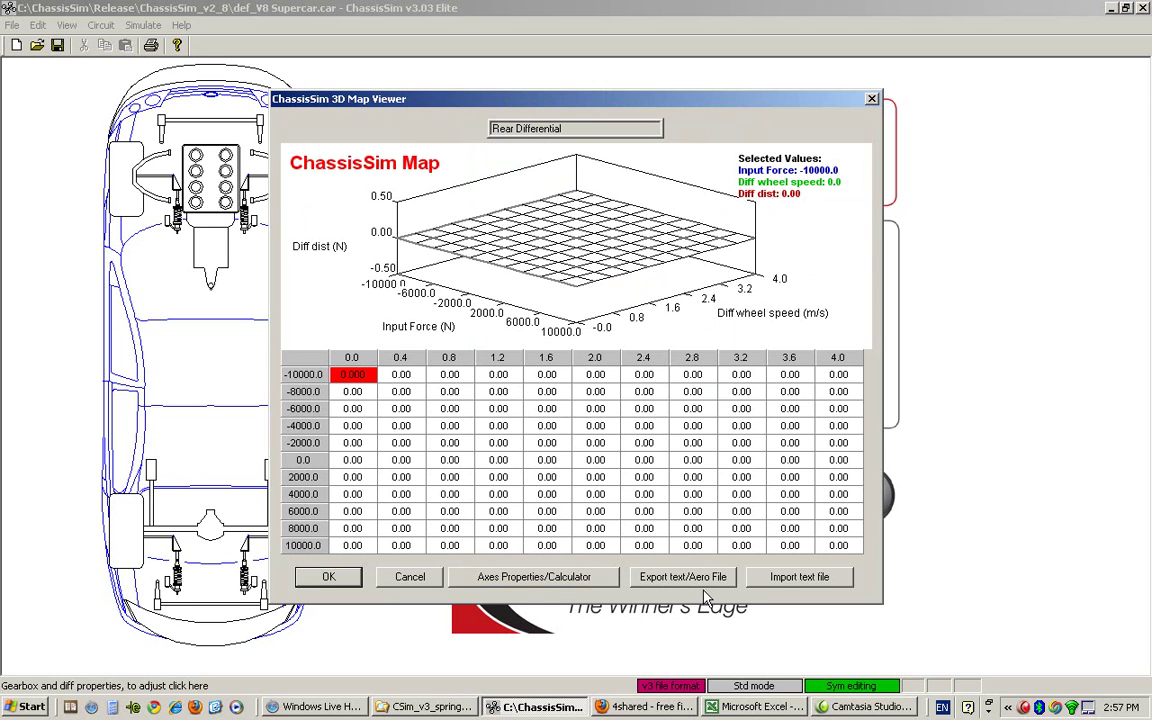
pyautogui.click(871, 101)
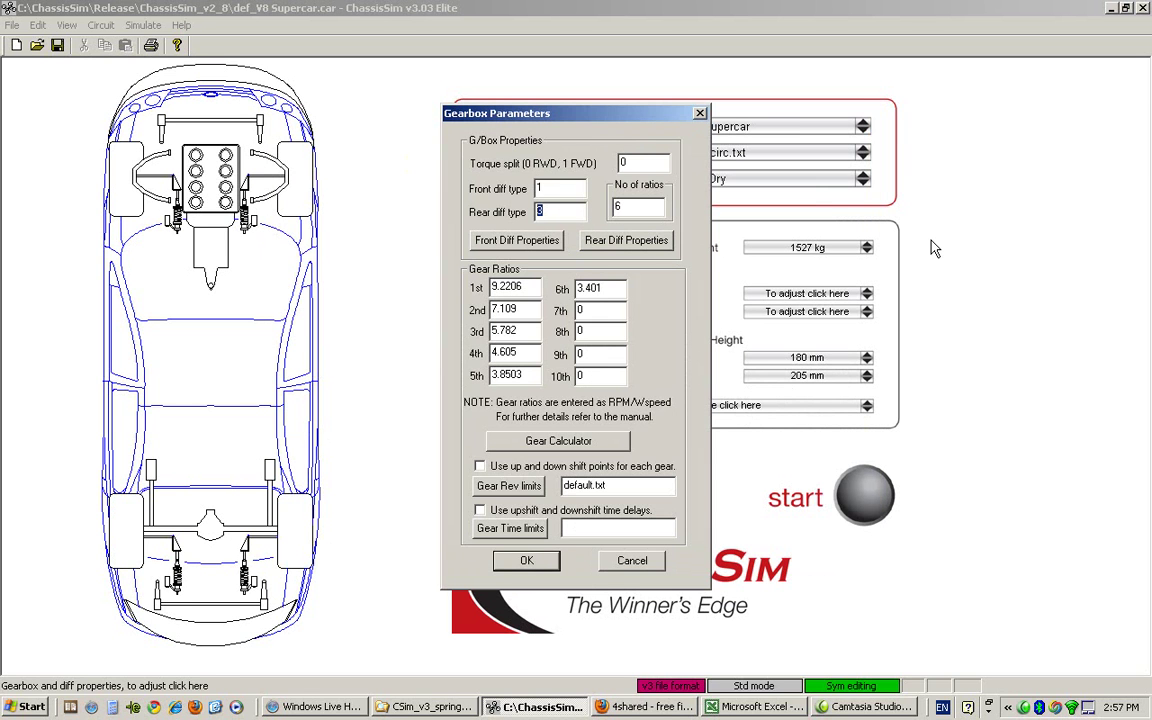
pyautogui.click(622, 240)
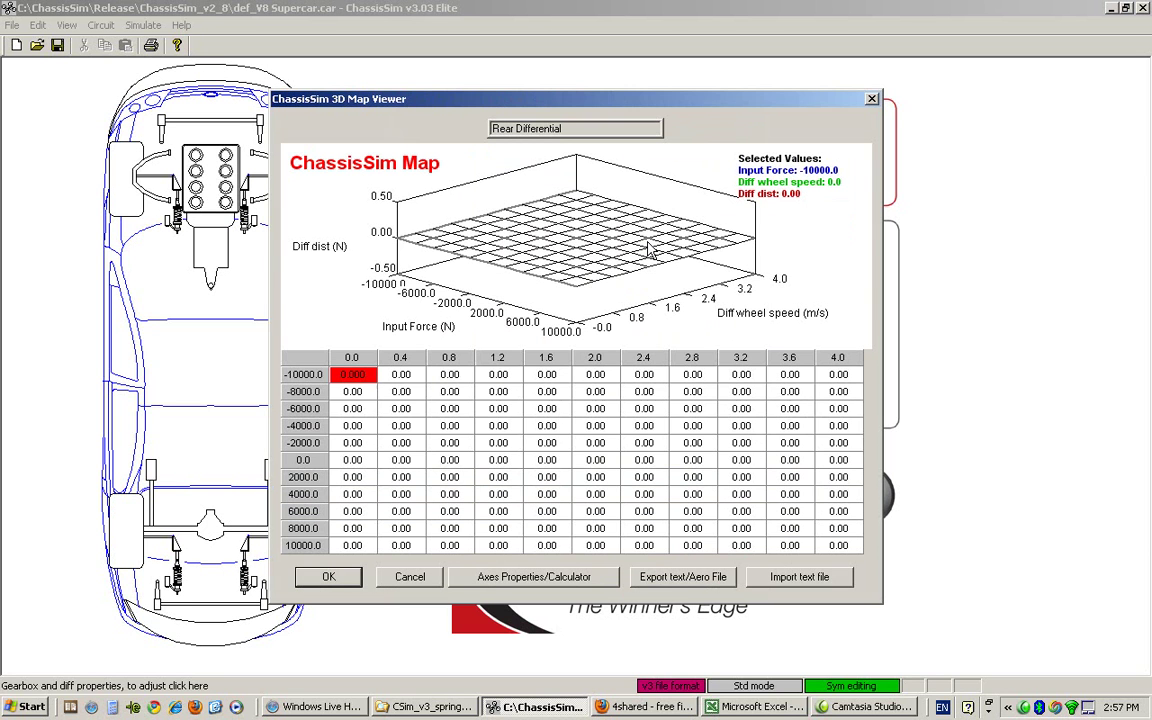
pyautogui.click(567, 579)
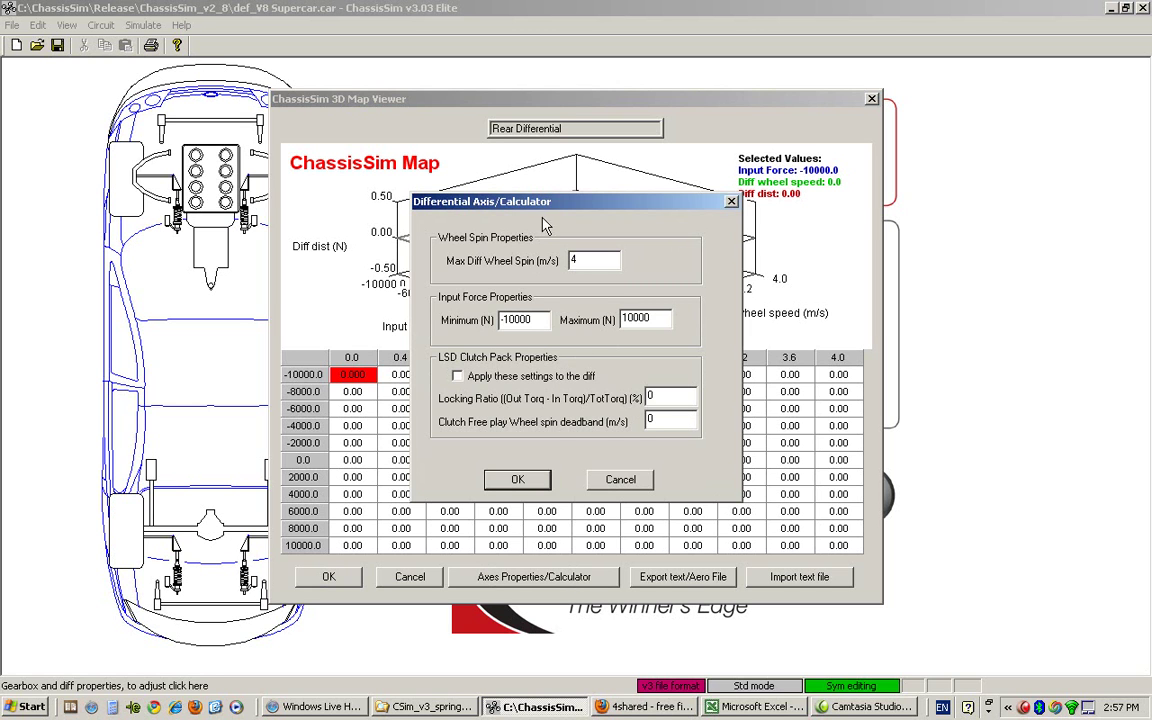
pyautogui.moveTo(489, 191); pyautogui.dragTo(488, 229)
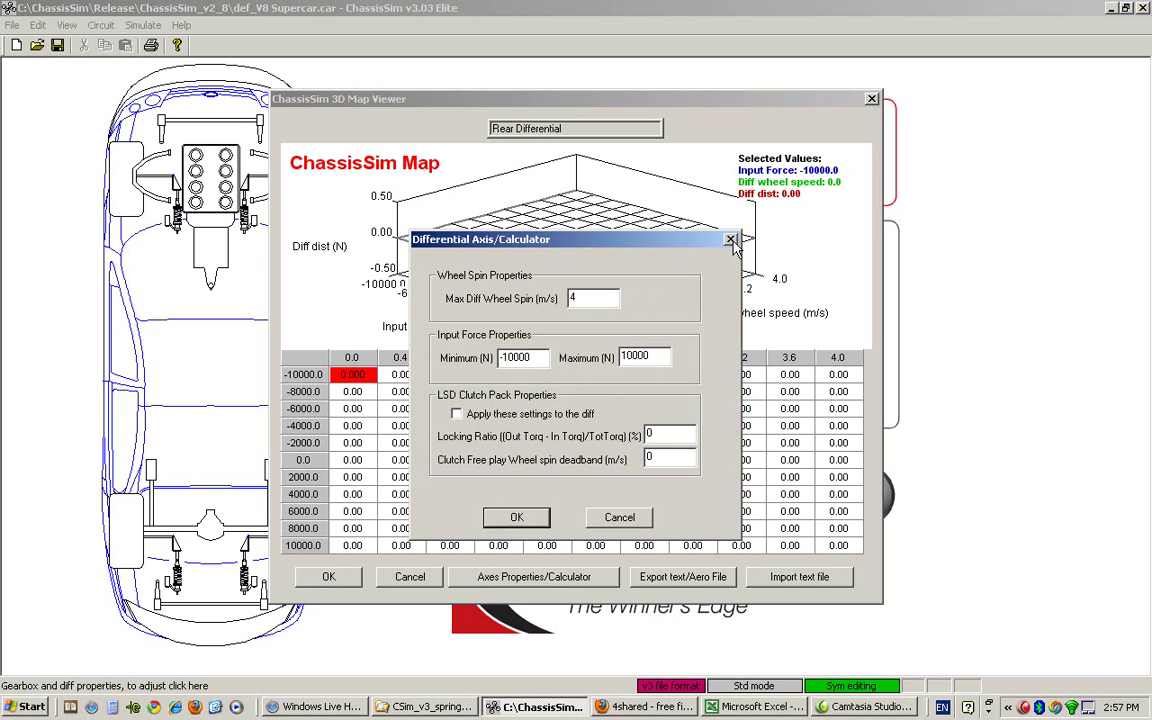
pyautogui.click(731, 240)
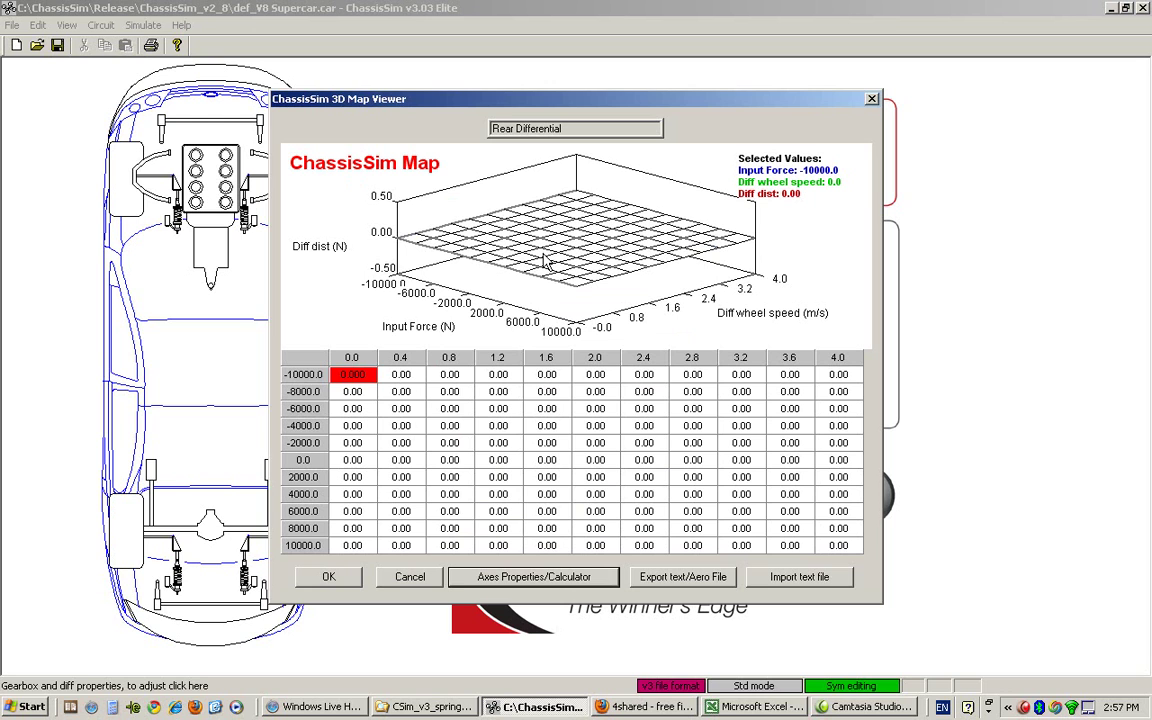
# Regenerate the map with force range -30000 to 20000 N, locking ratio 20 and free play 0.05.
pyautogui.click(558, 582)
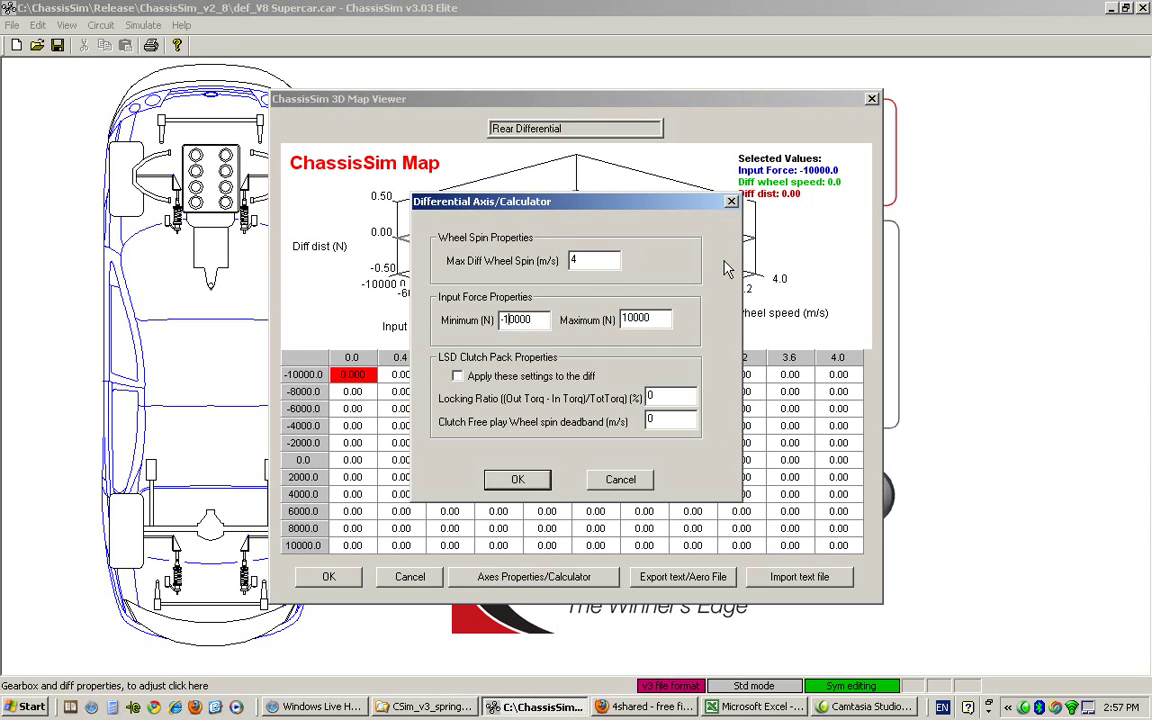
pyautogui.press('BackSpace')
pyautogui.write('3')
pyautogui.click(631, 312)
pyautogui.press('BackSpace')
pyautogui.write('2')
pyautogui.click(519, 378)
pyautogui.press('Tab')
pyautogui.write('20')
pyautogui.press('Tab')
pyautogui.write('0.05')
pyautogui.click(517, 480)
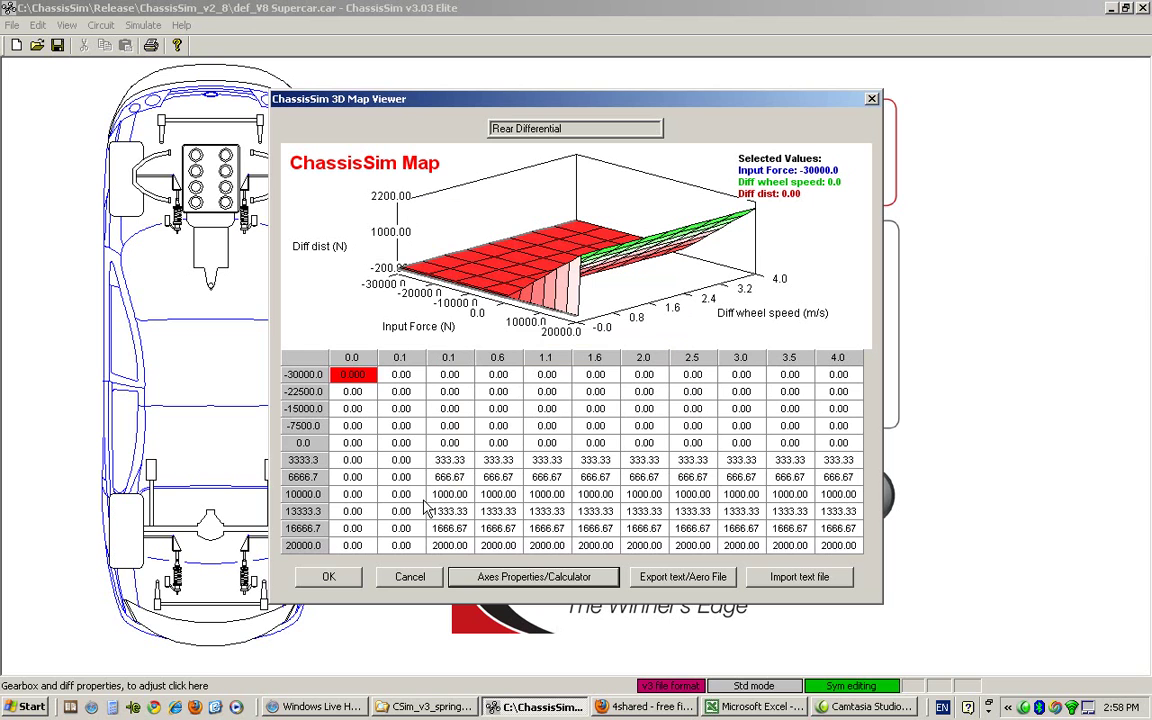
pyautogui.press('Down')
pyautogui.press('Down')
pyautogui.press('Down')
pyautogui.press('Down')
pyautogui.press('Down')
pyautogui.press('Down')
pyautogui.press('Down')
pyautogui.press('Right')
pyautogui.press('Right')
pyautogui.press('Right')
pyautogui.press('Down')
pyautogui.press('Down')
pyautogui.press('Down')
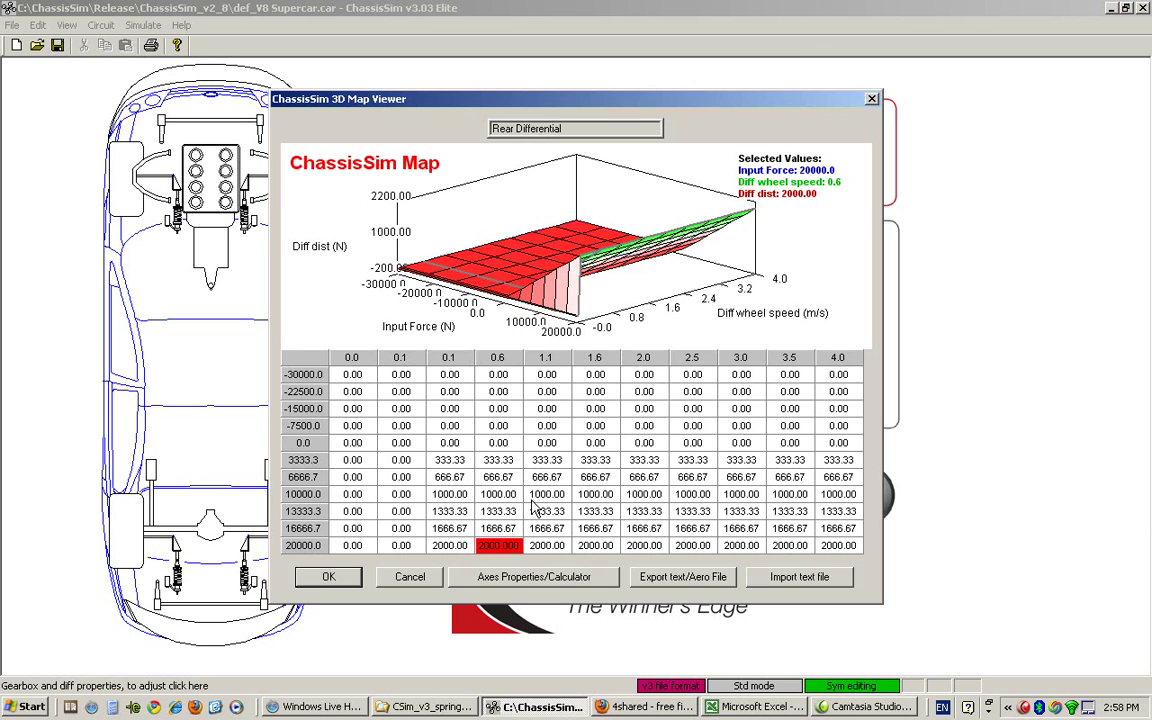
pyautogui.click(327, 580)
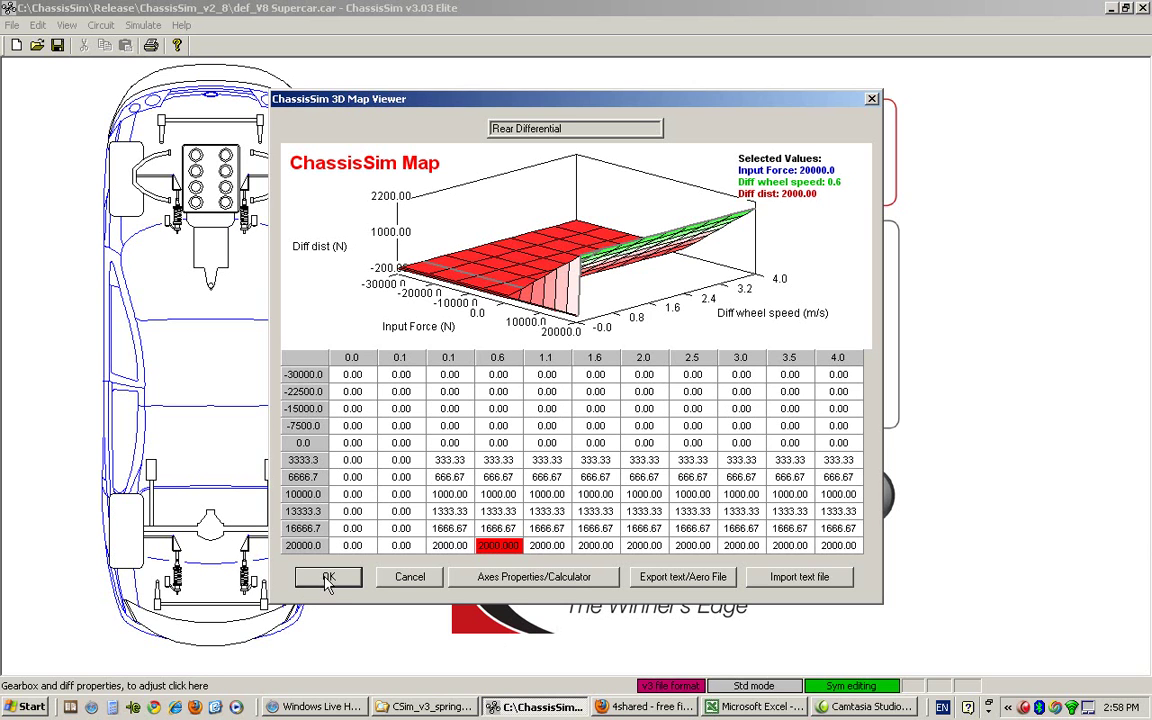
# Start the text export of the diff map and create a new Diffs folder for it.
pyautogui.click(703, 580)
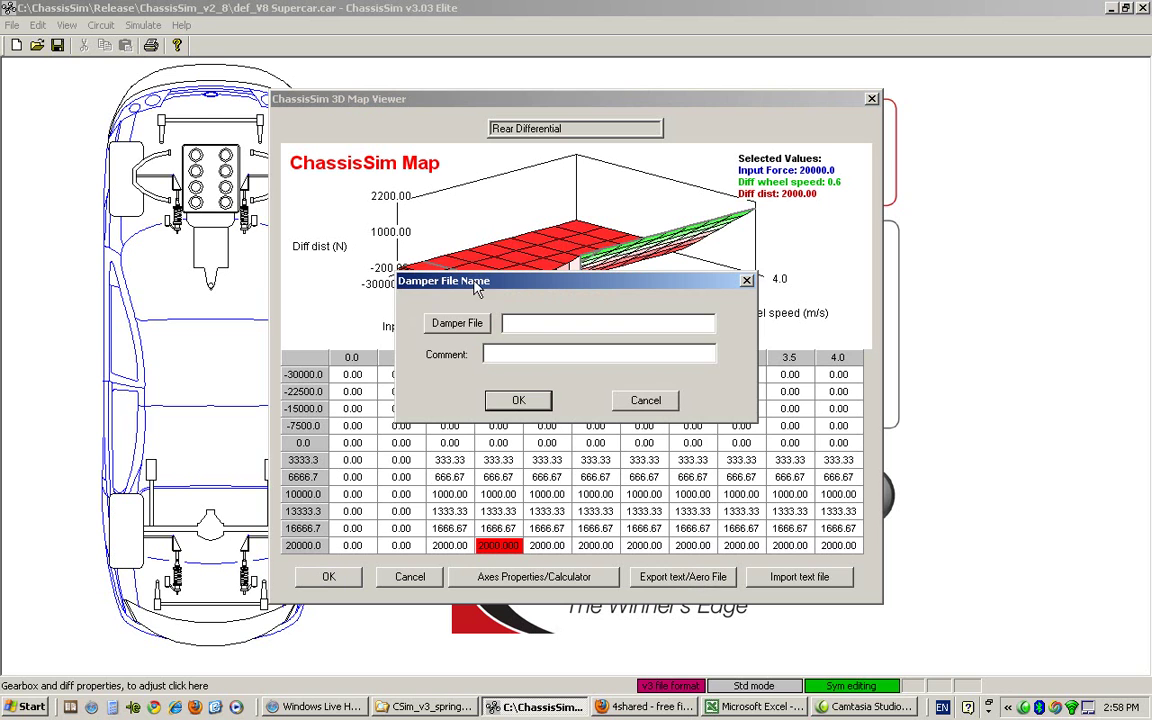
pyautogui.click(457, 323)
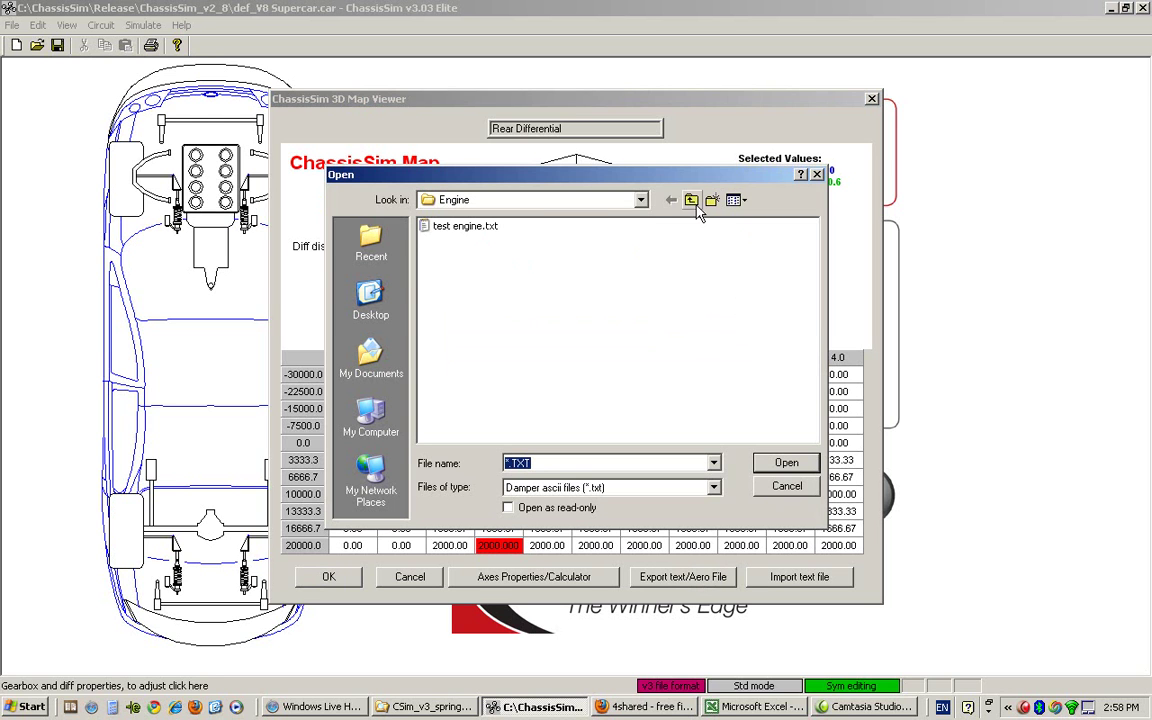
pyautogui.click(691, 199)
pyautogui.click(711, 199)
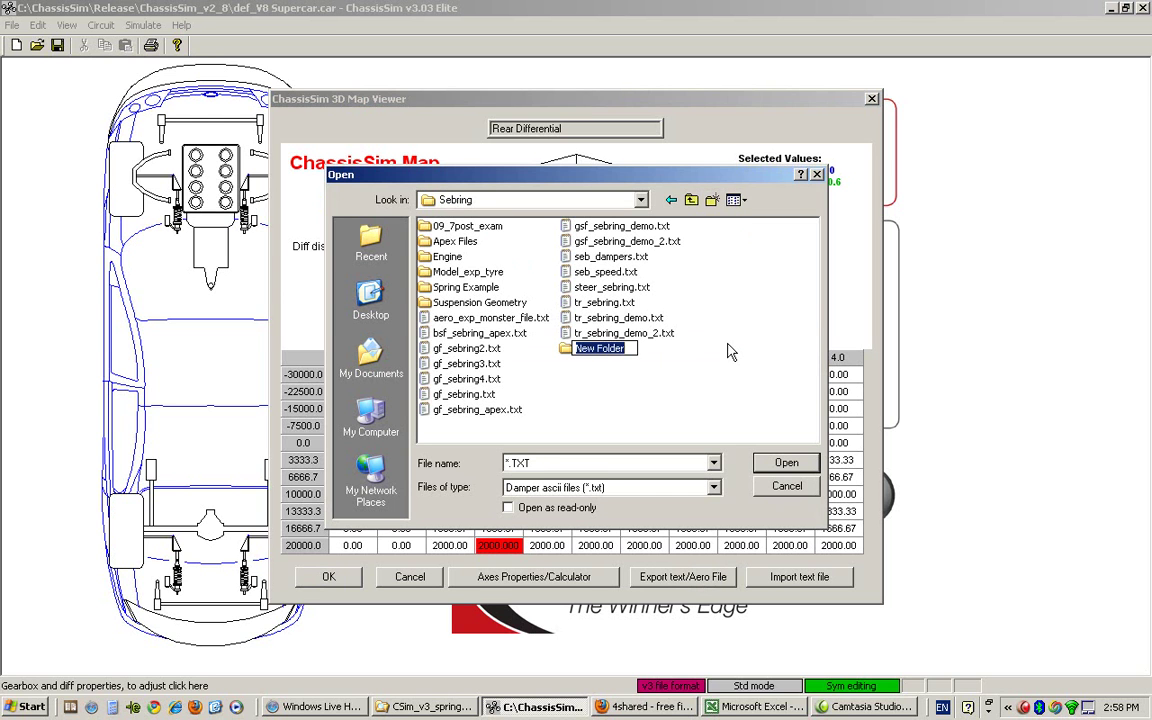
pyautogui.write('D')
pyautogui.press('capslock')
pyautogui.write('iffs')
pyautogui.press('Return')
pyautogui.doubleClick(583, 348)
pyautogui.doubleClick(510, 463)
# Save the export as 'my diff' with the comment 'Example Differential'.
pyautogui.write('my diff')
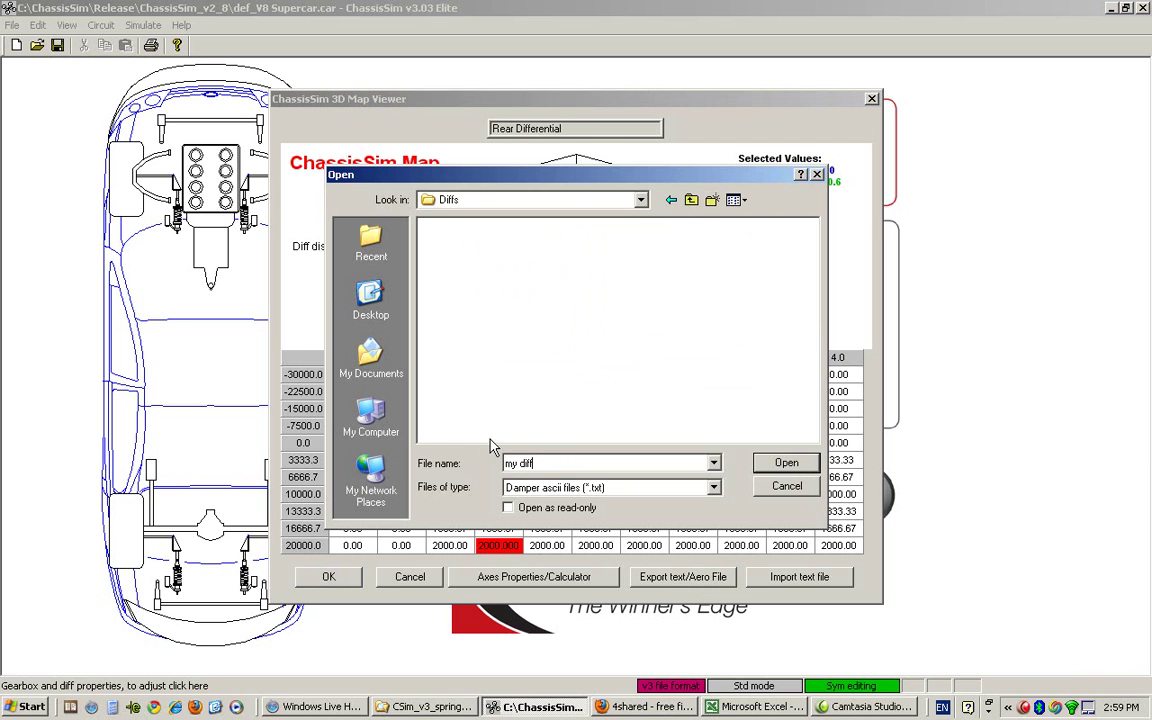
pyautogui.press('Return')
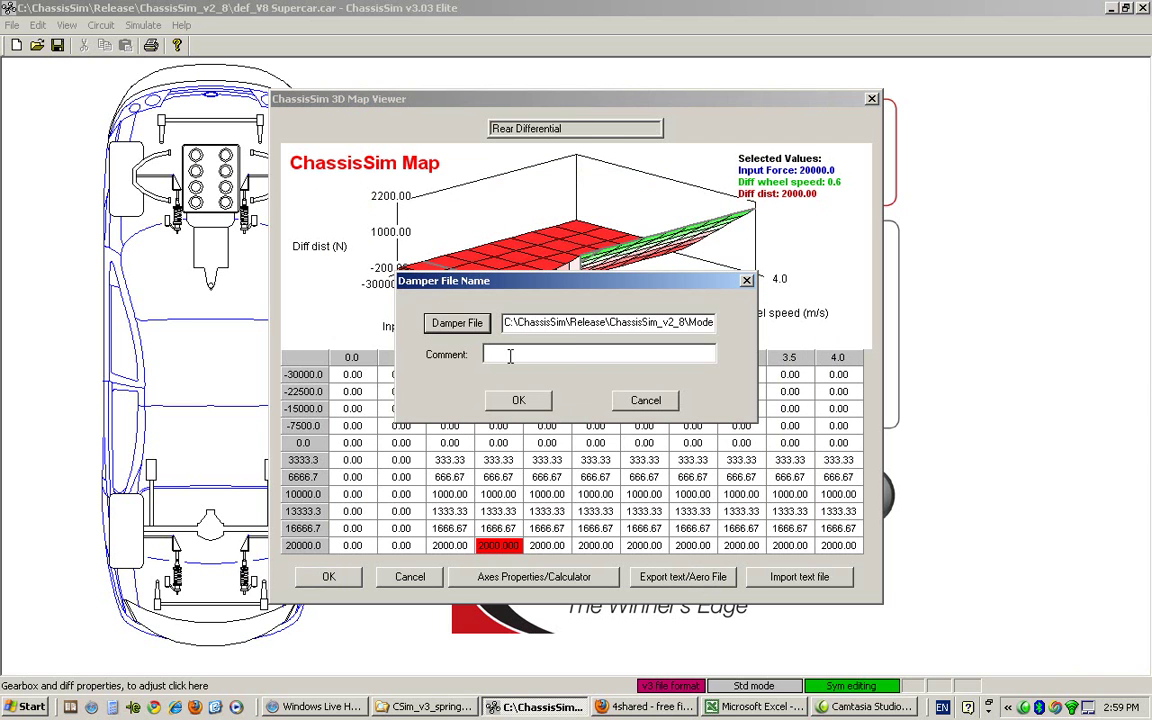
pyautogui.write('Example')
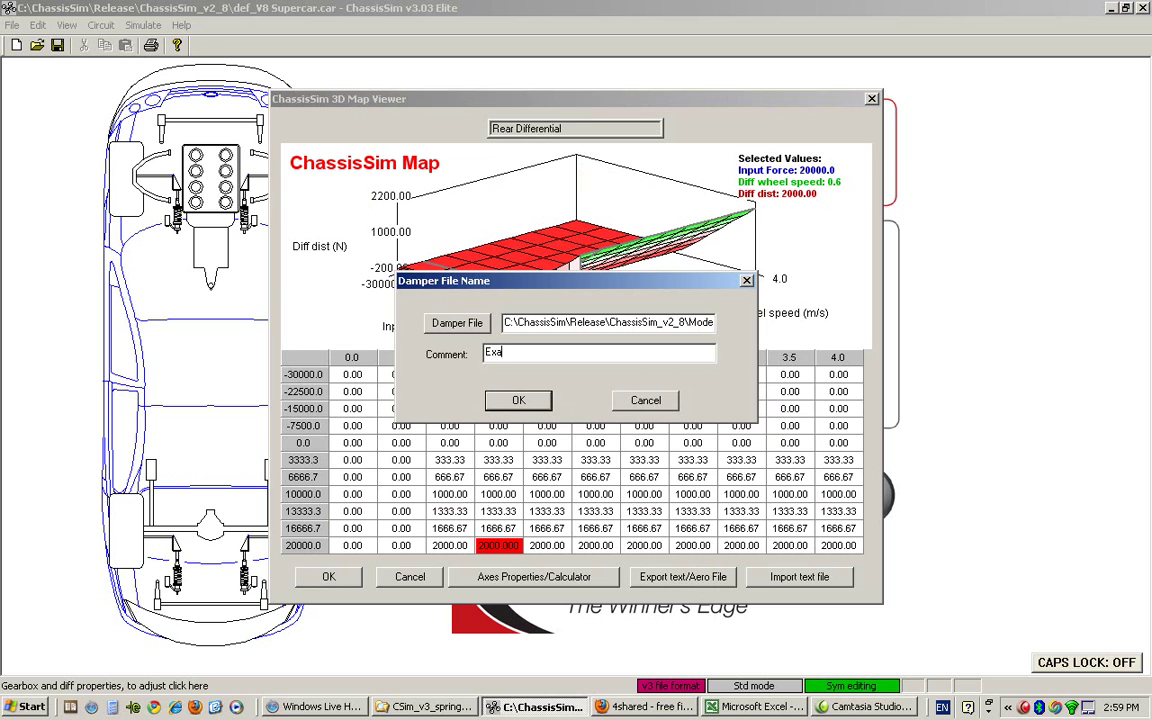
pyautogui.press('capslock')
pyautogui.write('D')
pyautogui.write('ferential')
pyautogui.press('Return')
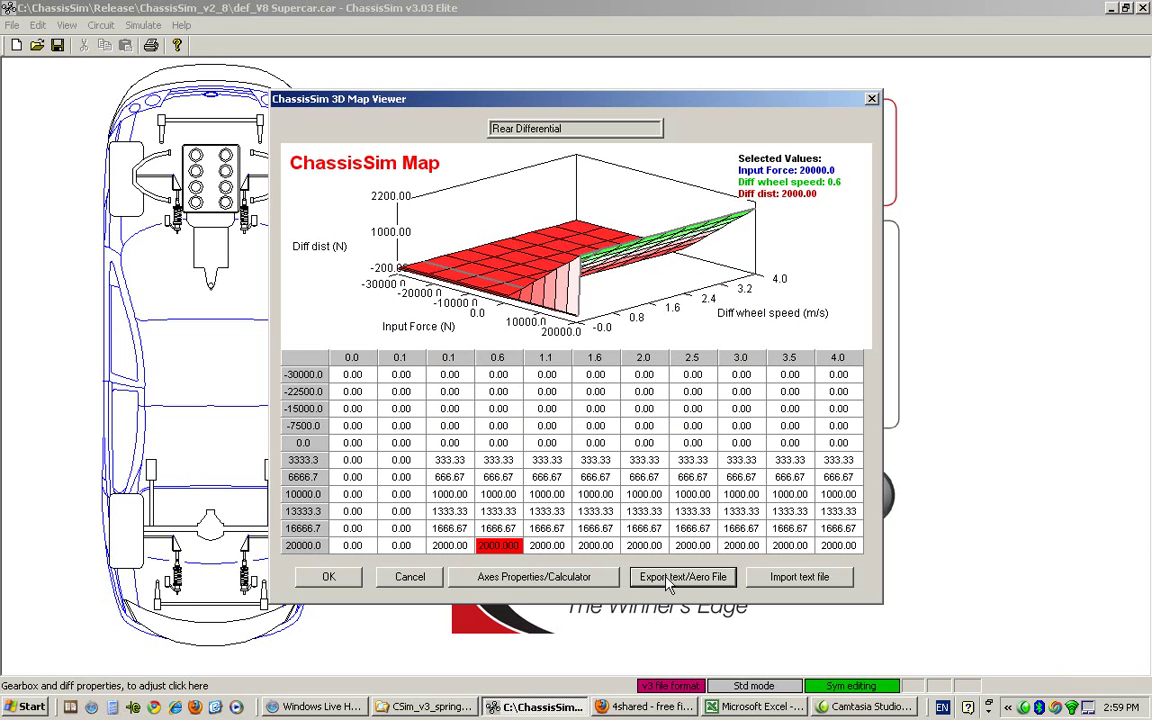
# Check that my diff.txt appears in the import file chooser, then cancel without importing.
pyautogui.click(790, 577)
pyautogui.click(456, 227)
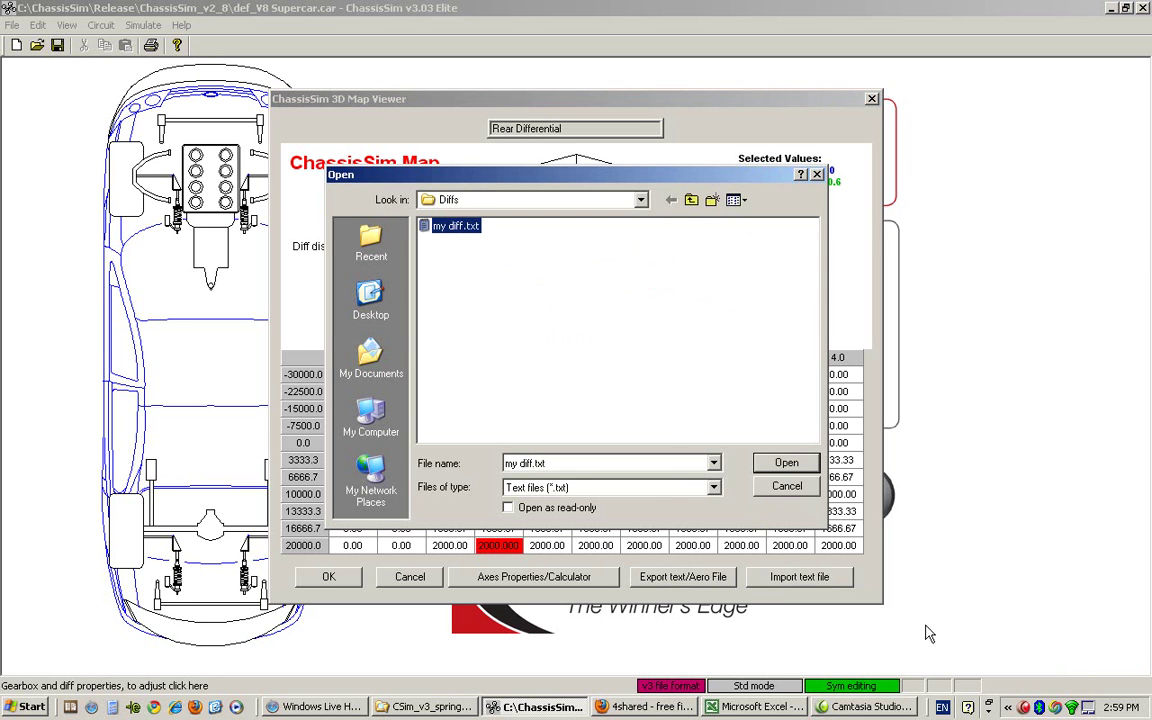
pyautogui.click(785, 488)
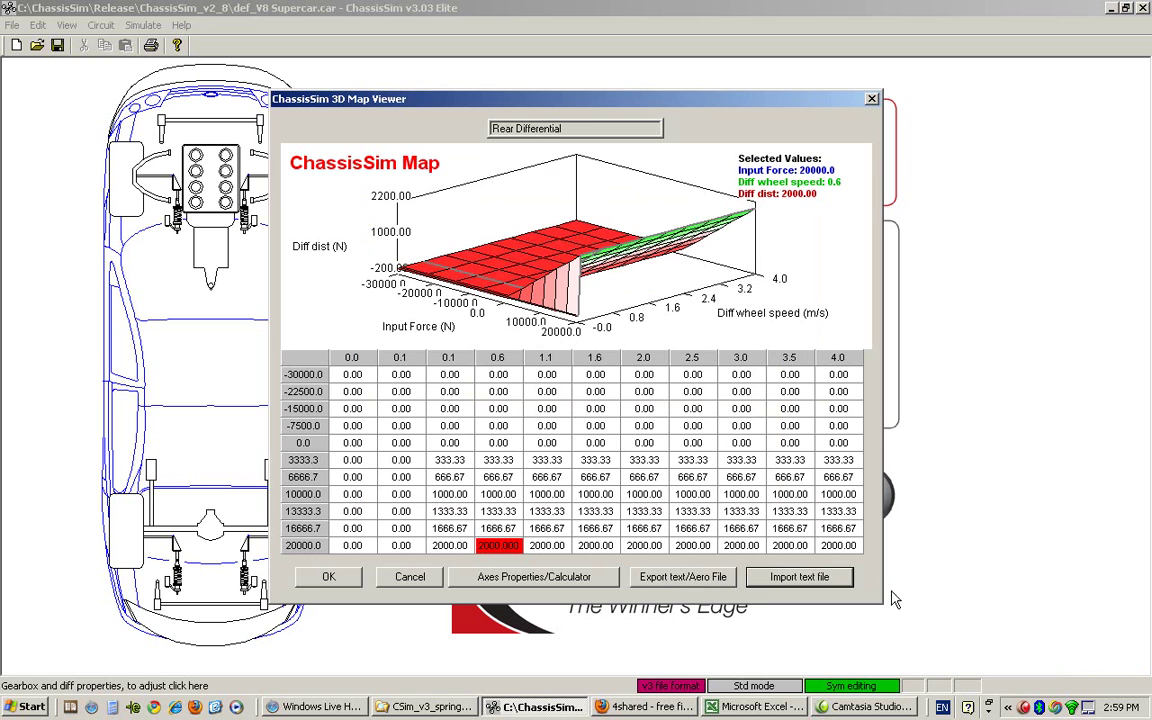
# Close the map viewer, set the rear diff type to 4 and move to the 5th gear field.
pyautogui.click(409, 578)
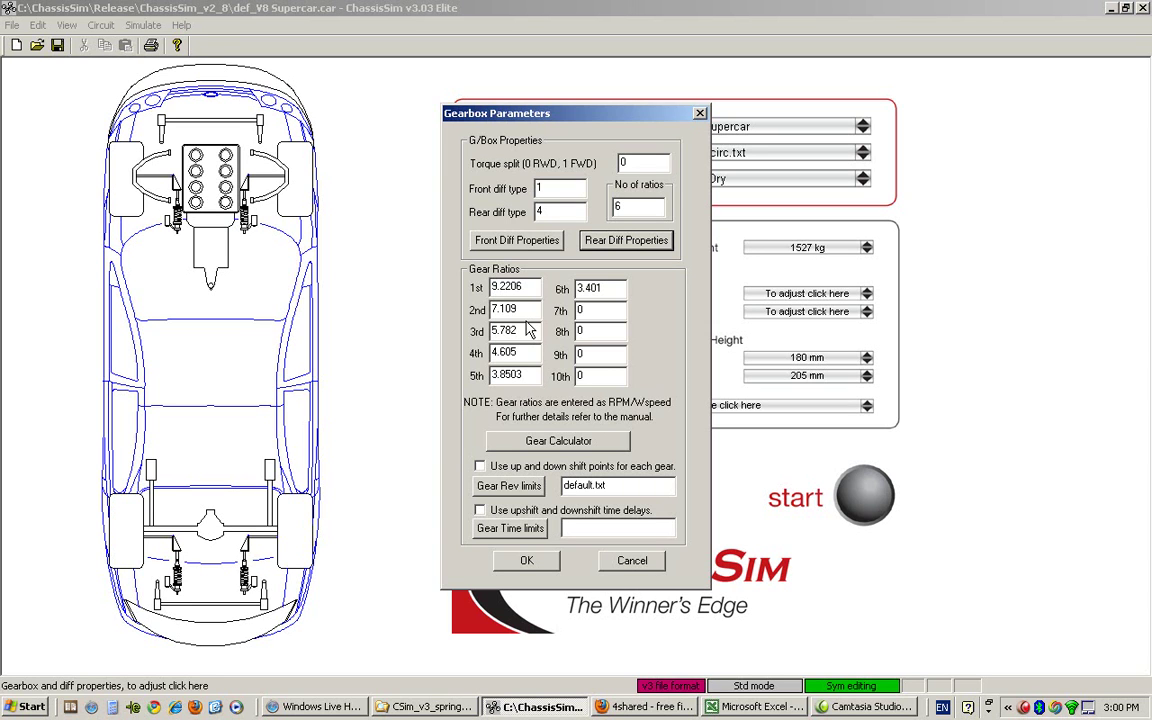
pyautogui.press('Tab')
pyautogui.click(516, 376)
pyautogui.click(560, 441)
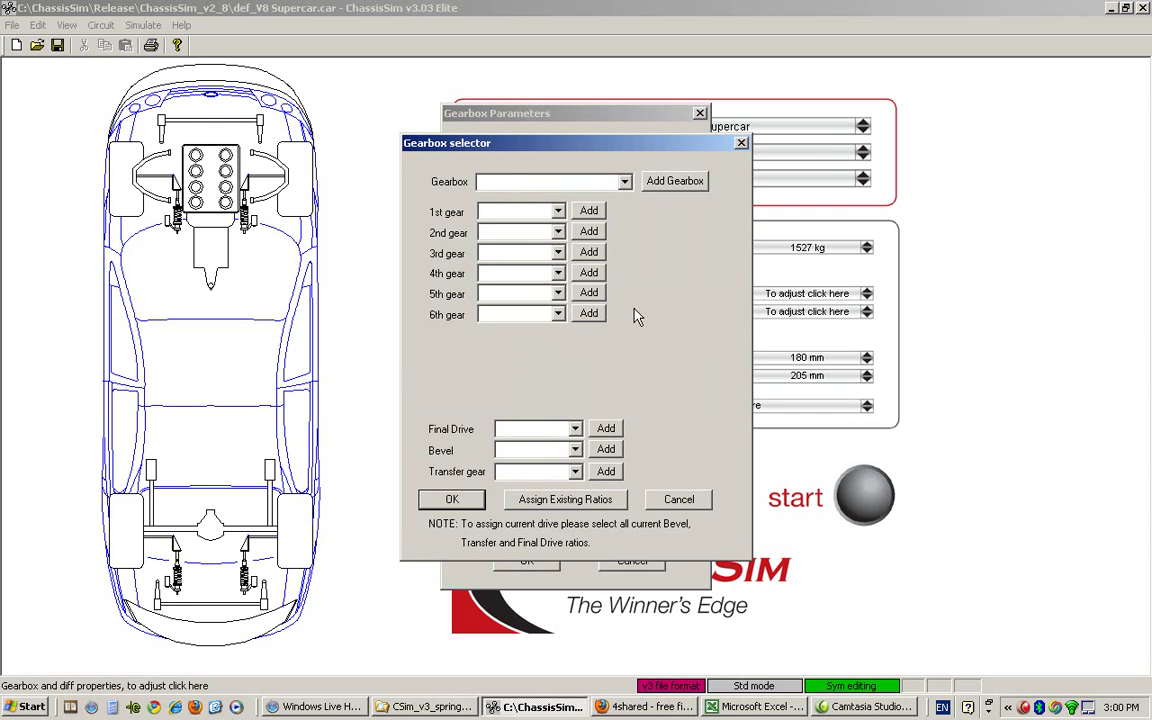
pyautogui.click(624, 183)
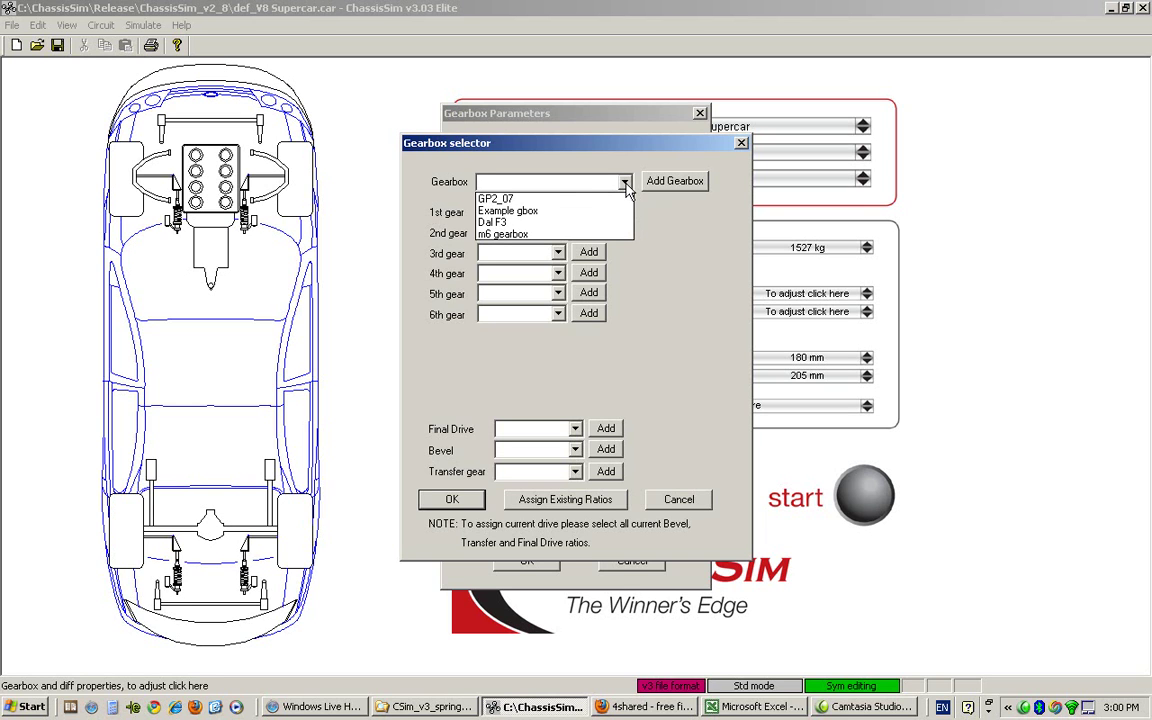
pyautogui.click(537, 201)
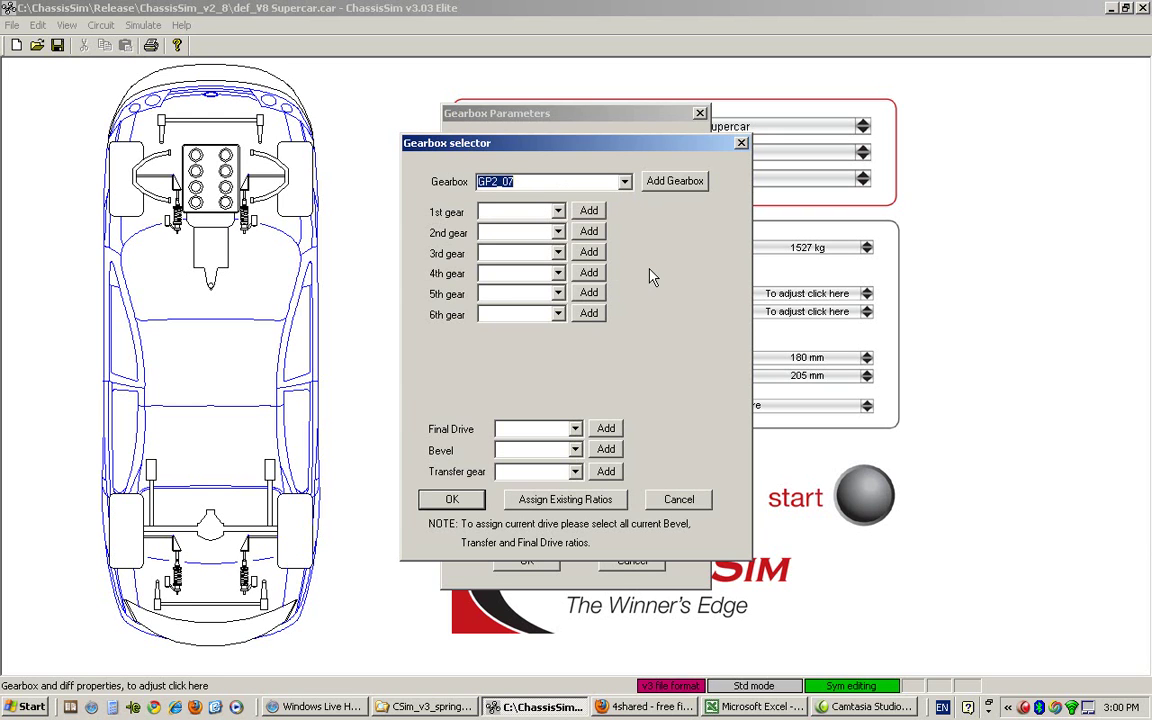
pyautogui.click(559, 213)
pyautogui.click(559, 213)
pyautogui.click(557, 232)
pyautogui.click(557, 232)
pyautogui.click(553, 252)
pyautogui.click(553, 252)
pyautogui.click(557, 274)
pyautogui.click(557, 274)
pyautogui.click(557, 293)
pyautogui.click(557, 293)
pyautogui.click(557, 314)
pyautogui.click(557, 314)
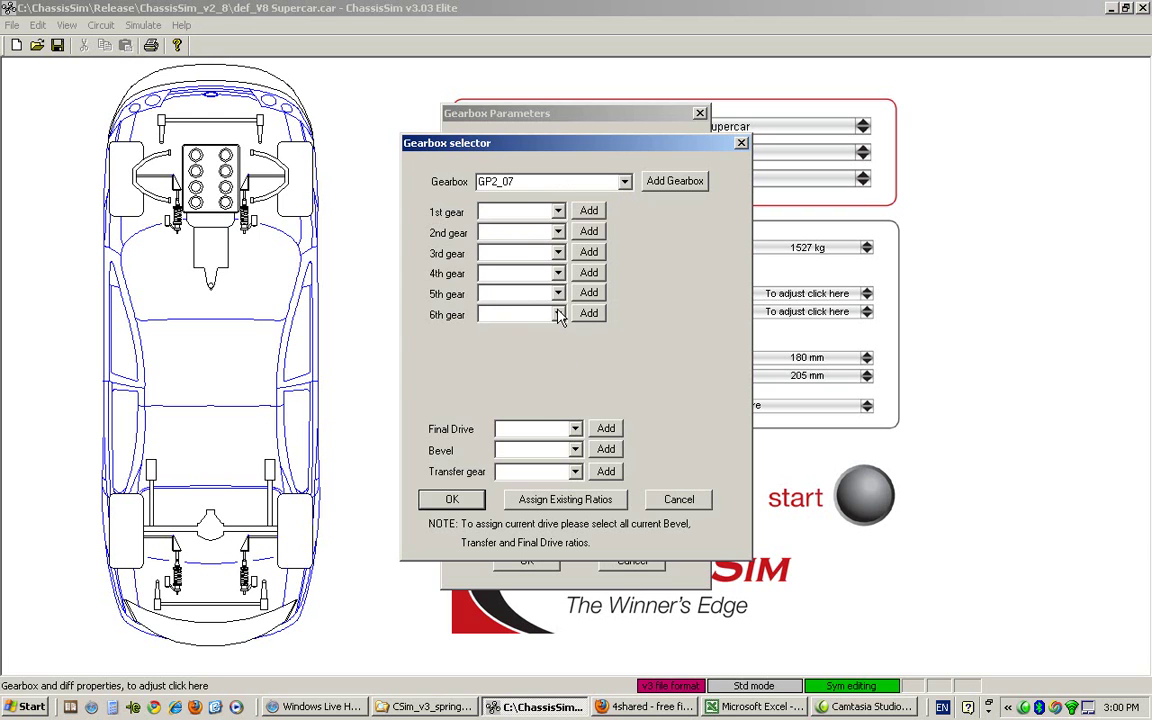
pyautogui.click(576, 429)
pyautogui.click(576, 429)
pyautogui.click(576, 429)
pyautogui.click(530, 446)
pyautogui.click(576, 450)
pyautogui.click(530, 463)
pyautogui.click(576, 472)
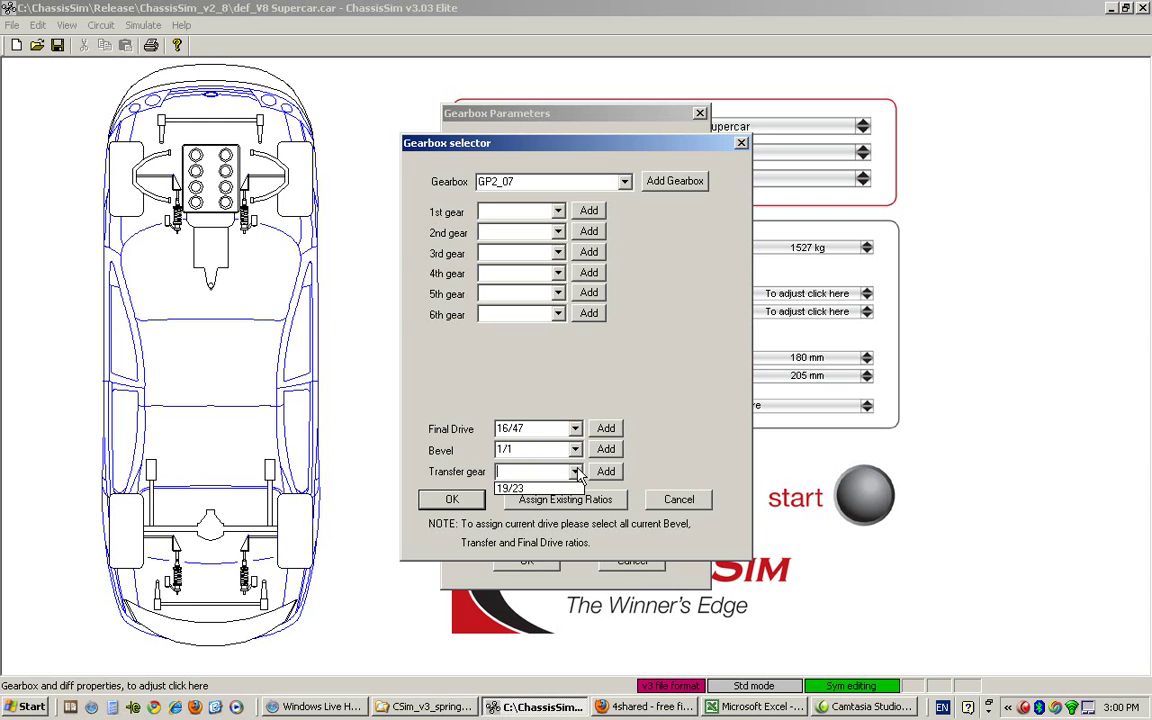
pyautogui.click(510, 488)
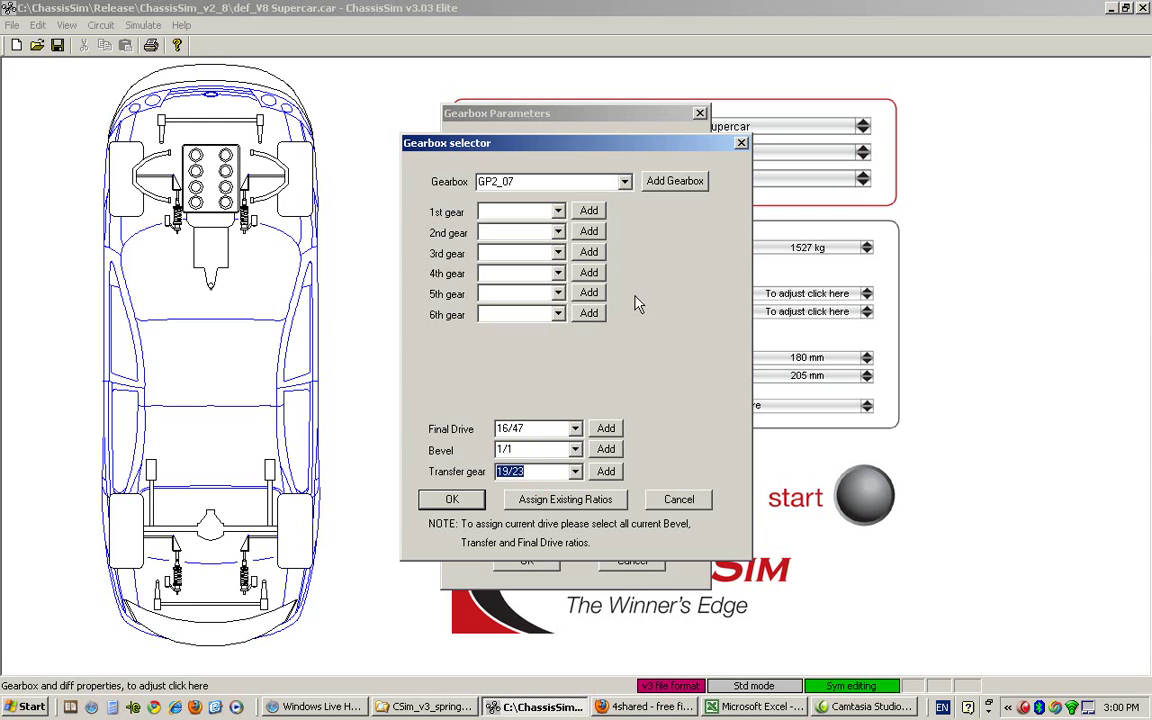
pyautogui.click(557, 212)
pyautogui.click(505, 226)
pyautogui.click(557, 233)
pyautogui.click(540, 252)
pyautogui.click(557, 253)
pyautogui.click(545, 279)
pyautogui.click(557, 273)
pyautogui.click(495, 284)
pyautogui.click(557, 293)
pyautogui.click(530, 322)
pyautogui.click(557, 314)
pyautogui.click(535, 354)
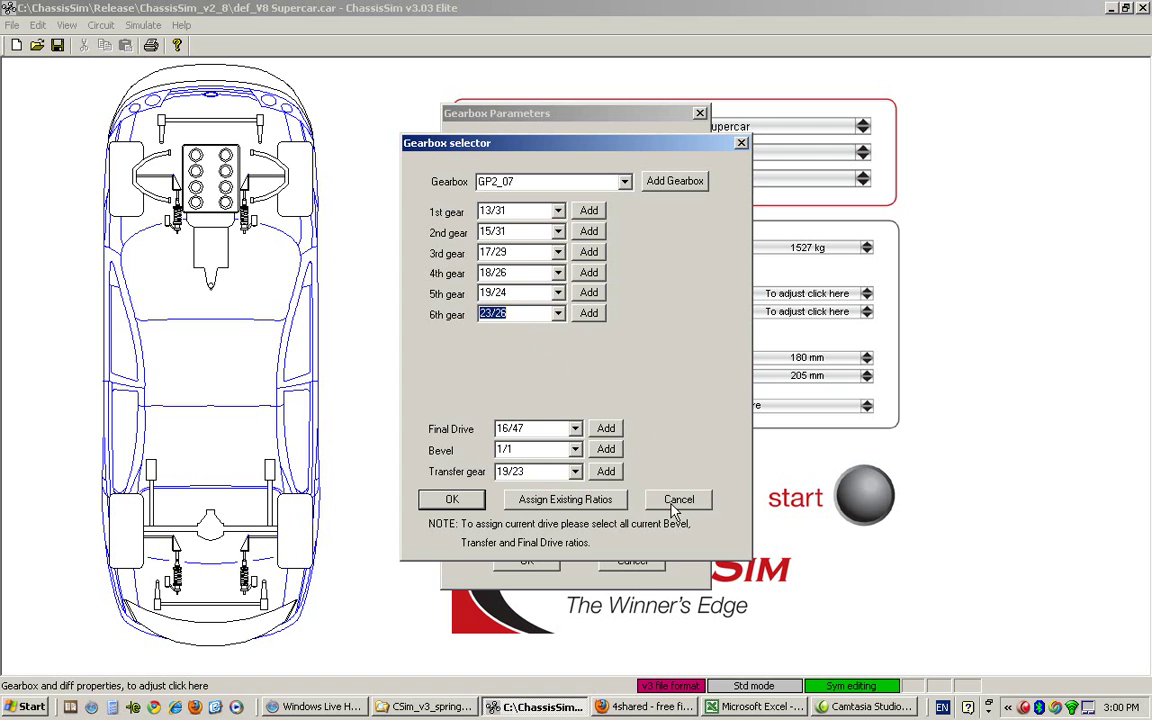
pyautogui.moveTo(540, 142)
pyautogui.mouseDown()
pyautogui.moveTo(990, 187)
pyautogui.moveTo(527, 197)
pyautogui.moveTo(527, 133)
pyautogui.mouseUp()
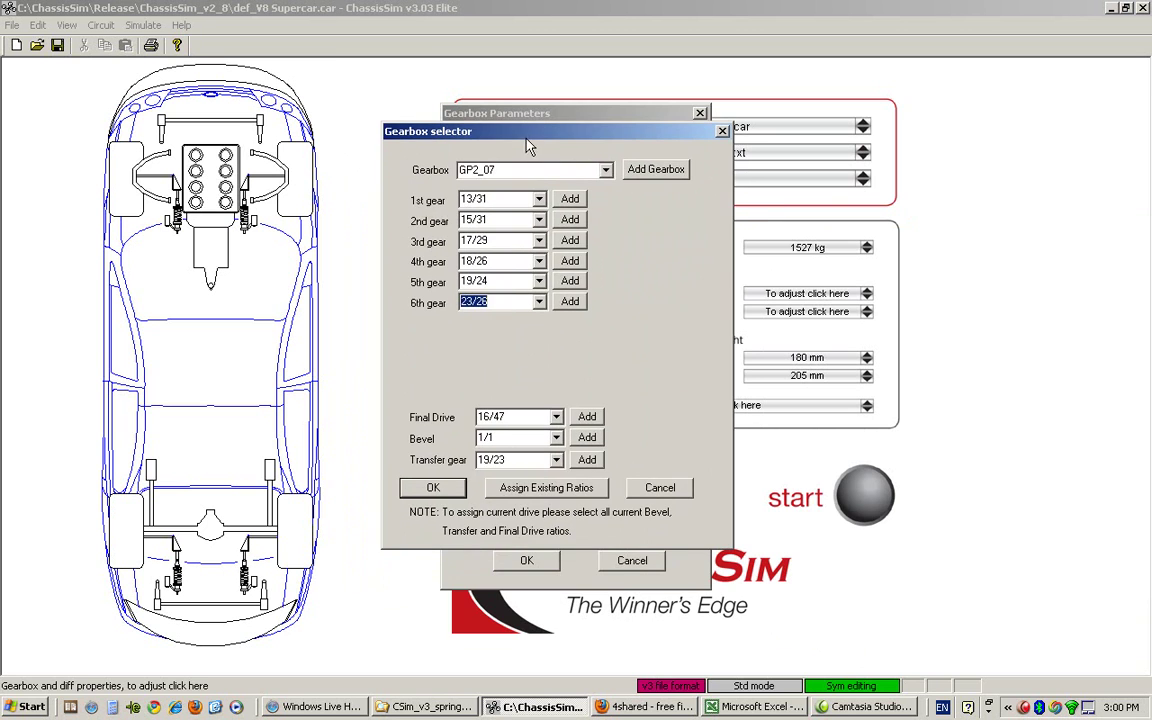
# Discard the GP2_07 ratios, add a 6-ratio gearbox named 'My Gearbox' and select it.
pyautogui.click(673, 490)
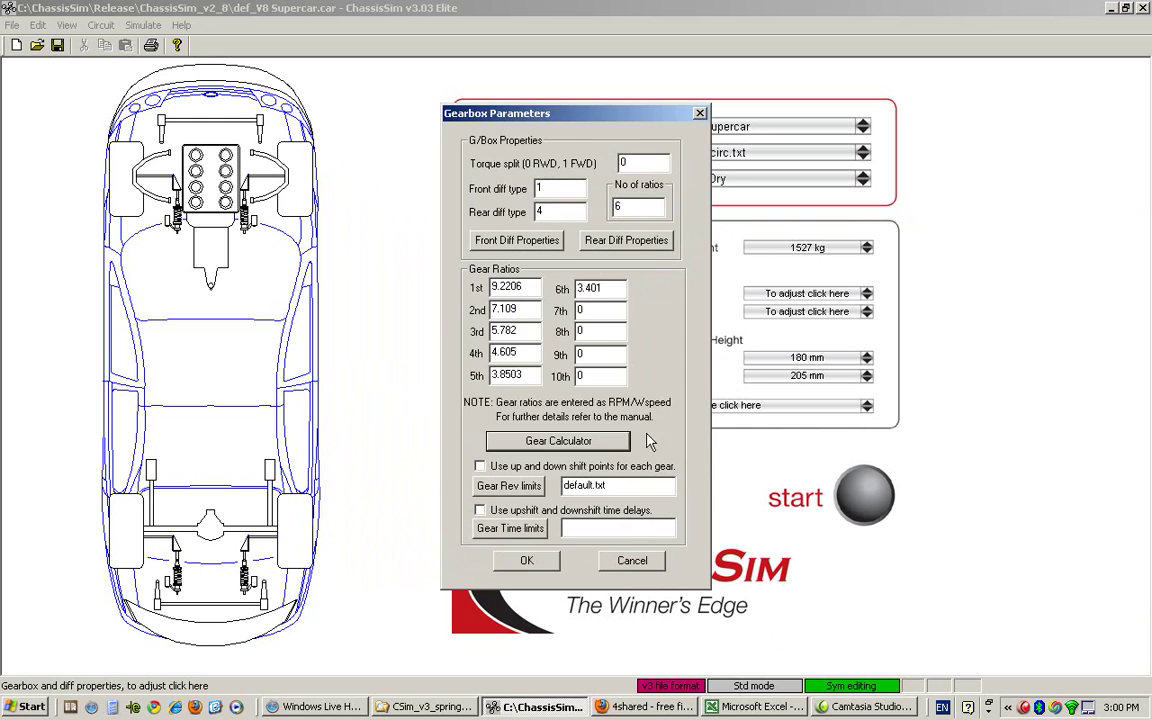
pyautogui.click(605, 372)
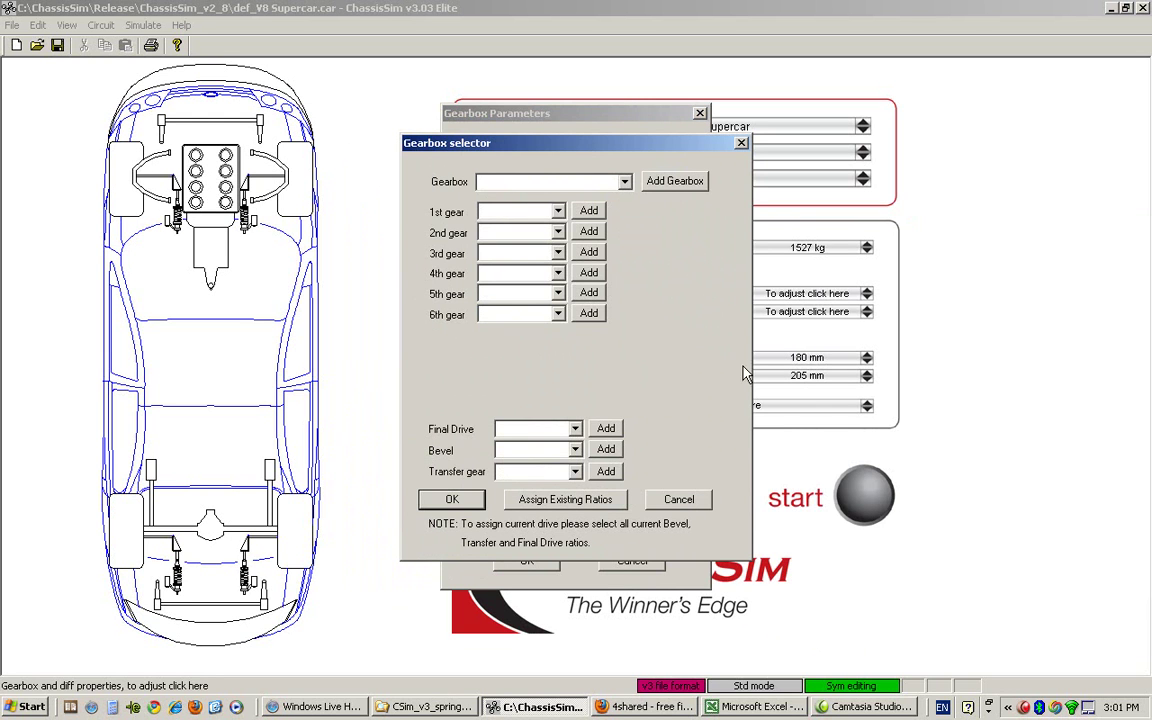
pyautogui.click(690, 181)
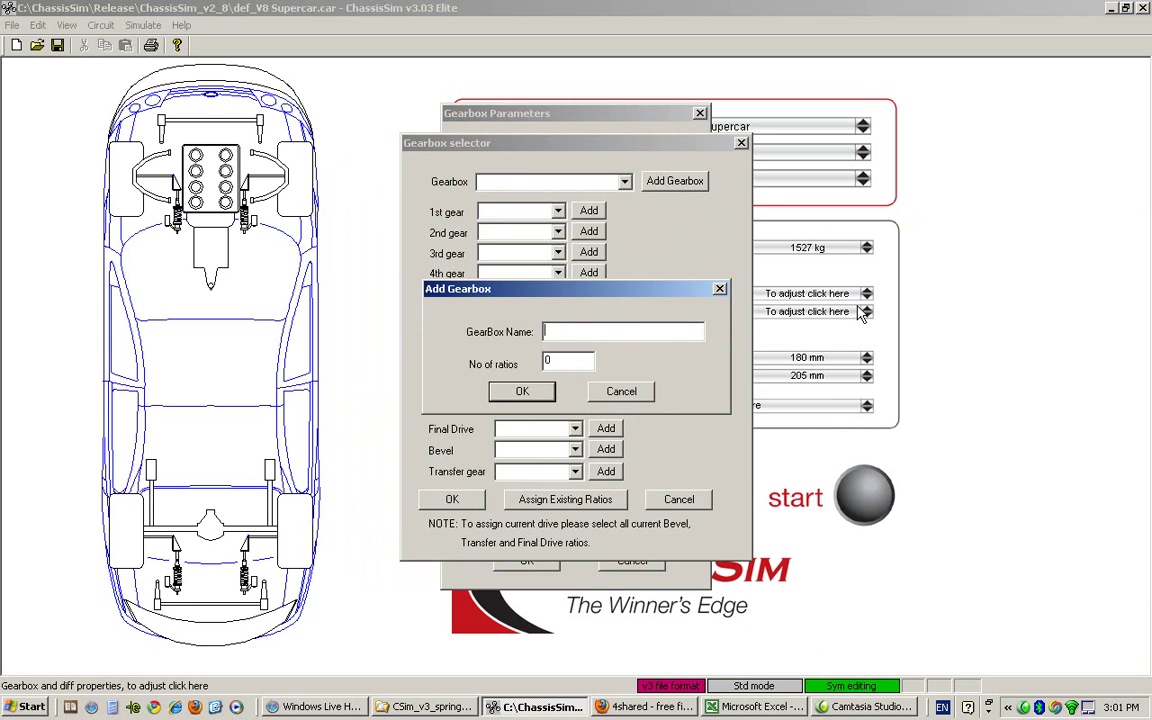
pyautogui.press('capslock')
pyautogui.write('My')
pyautogui.press('capslock')
pyautogui.write('G')
pyautogui.press('capslock')
pyautogui.write('earbox')
pyautogui.press('Tab')
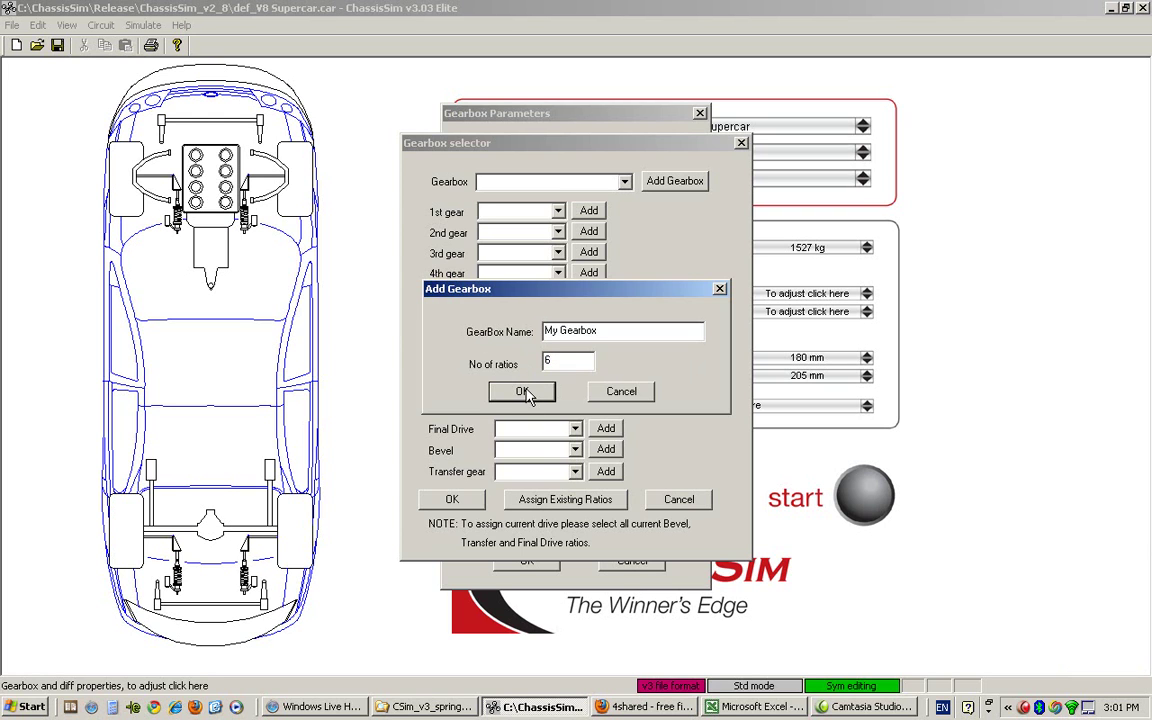
pyautogui.click(527, 393)
pyautogui.click(624, 181)
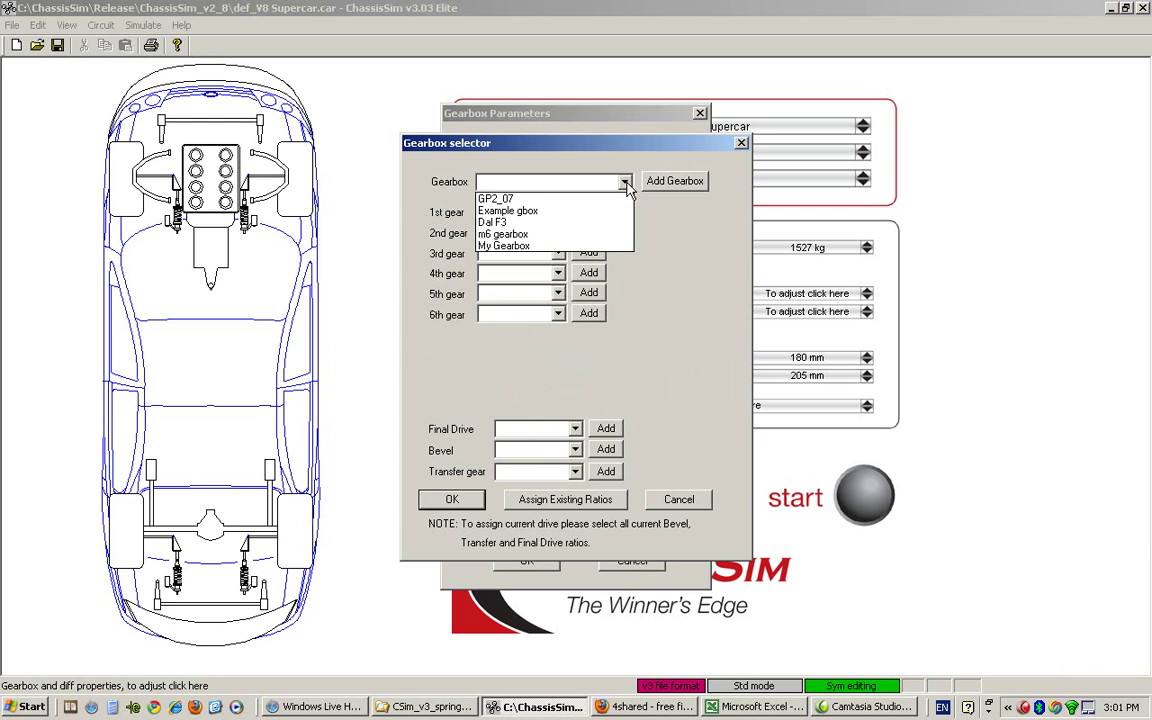
pyautogui.click(521, 246)
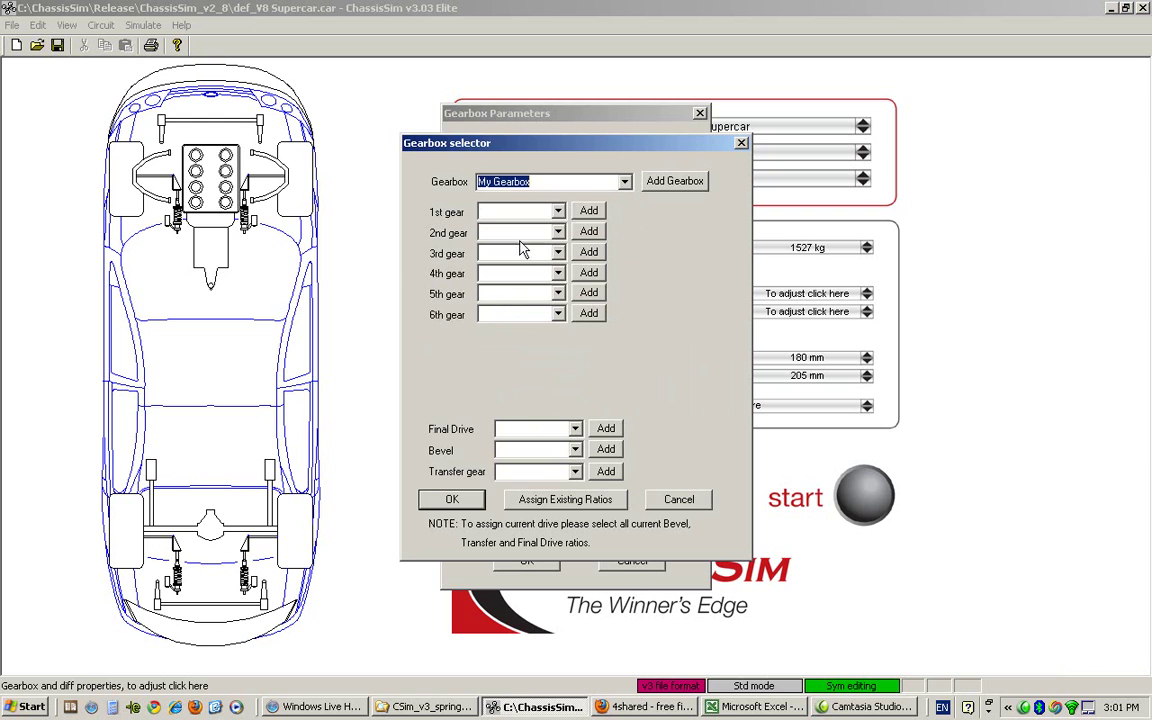
# Add a 1st-gear ratio named 10/30 with gear value 3, then confirm it is listed.
pyautogui.click(589, 211)
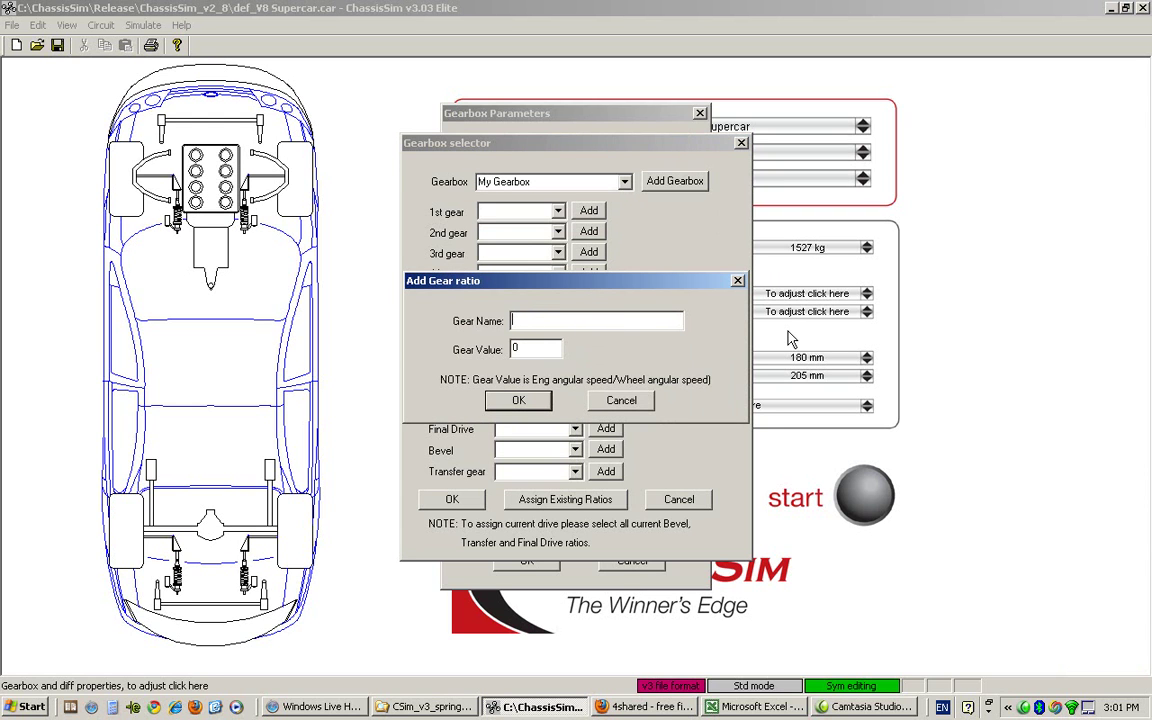
pyautogui.write('13/31')
pyautogui.click(520, 320)
pyautogui.press('BackSpace')
pyautogui.write('0')
pyautogui.press('BackSpace')
pyautogui.write('0')
pyautogui.press('Tab')
pyautogui.write('3')
pyautogui.click(518, 400)
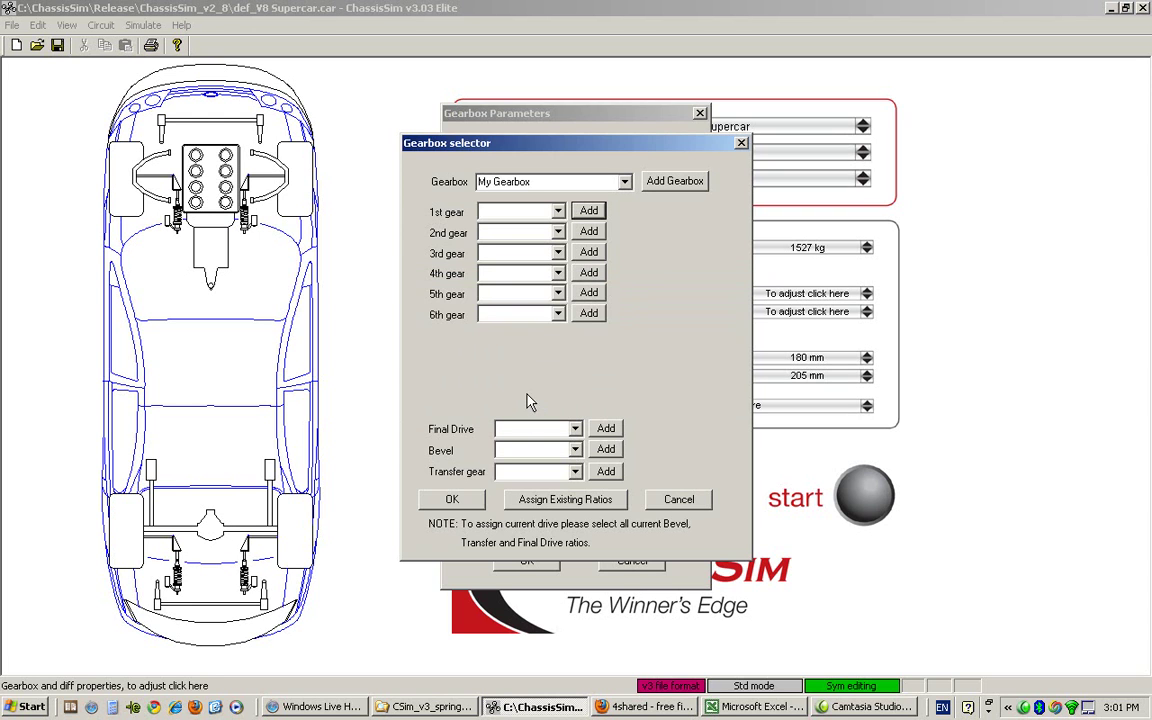
pyautogui.click(557, 211)
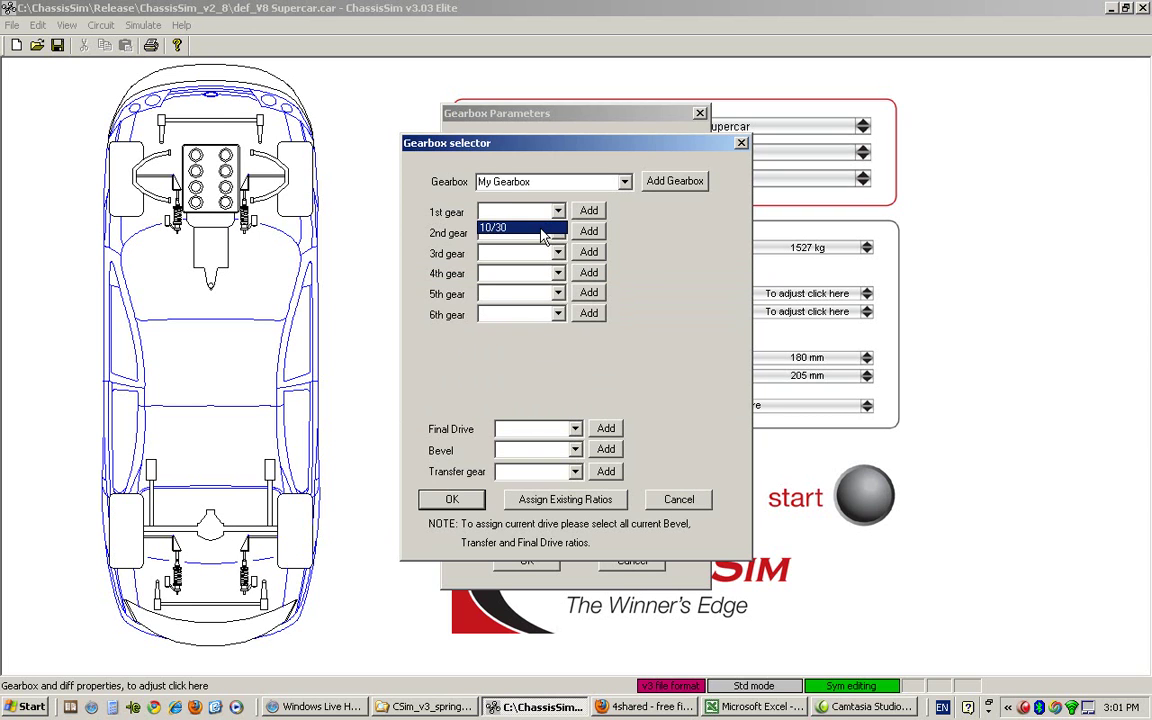
pyautogui.click(678, 306)
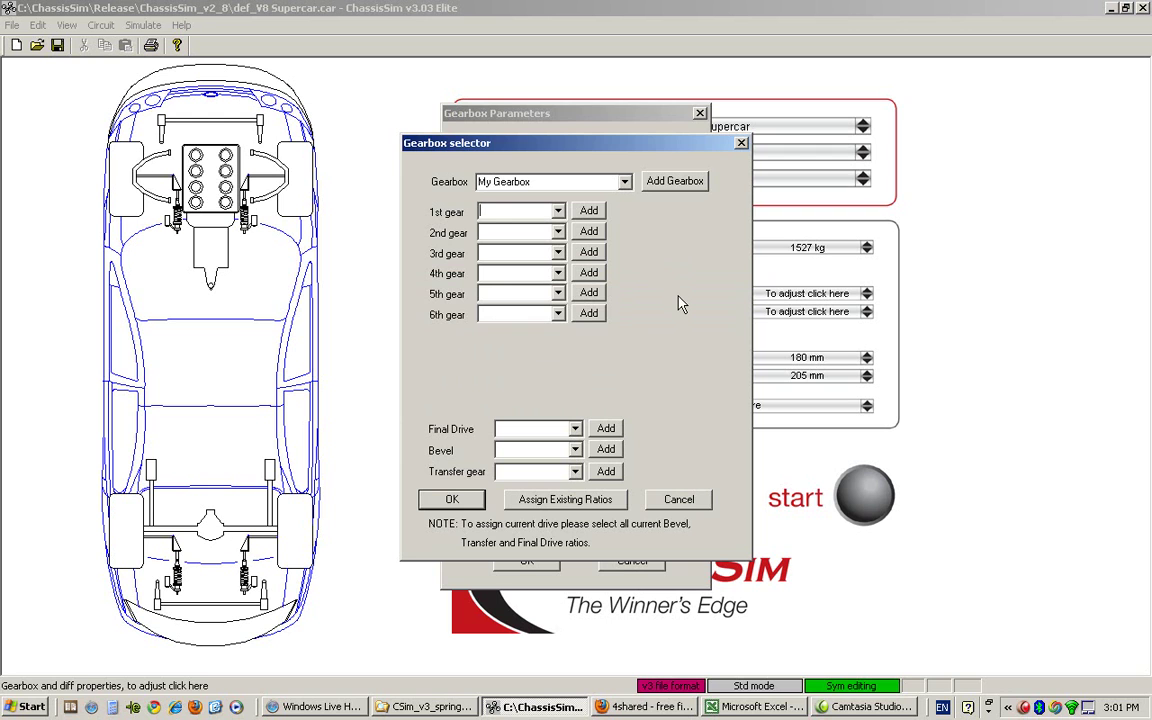
# Close the gearbox selector, tick per-gear up/down shift points, then cancel Gearbox Parameters.
pyautogui.click(682, 500)
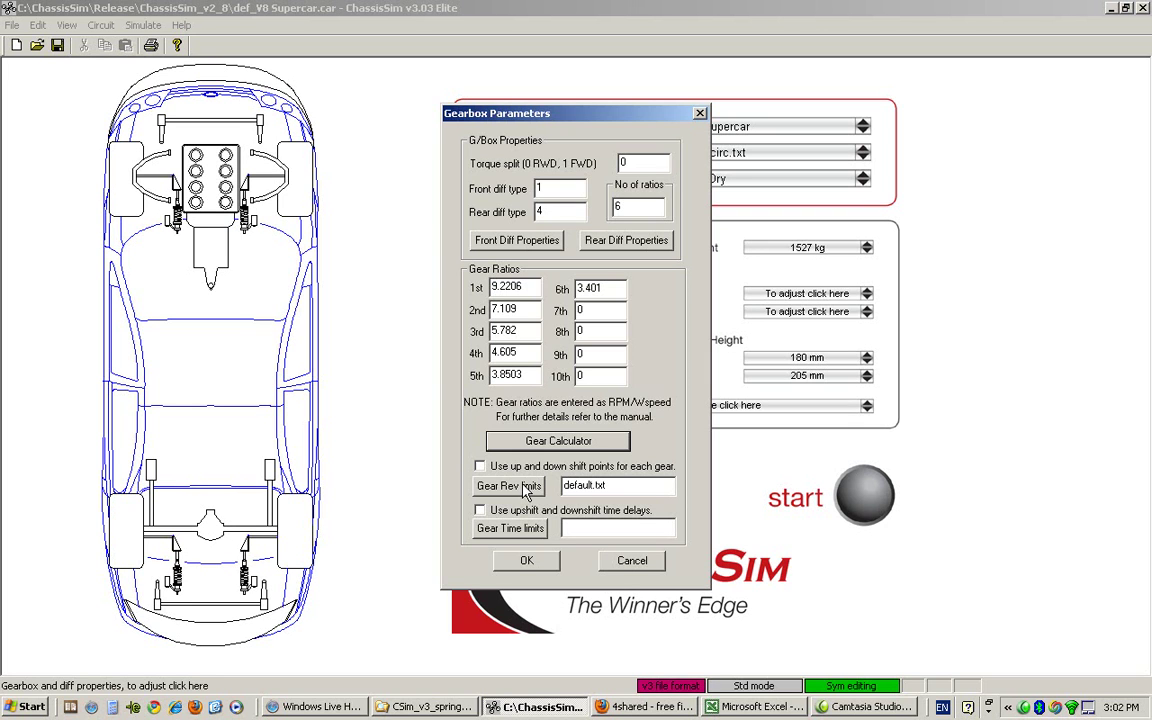
pyautogui.click(479, 466)
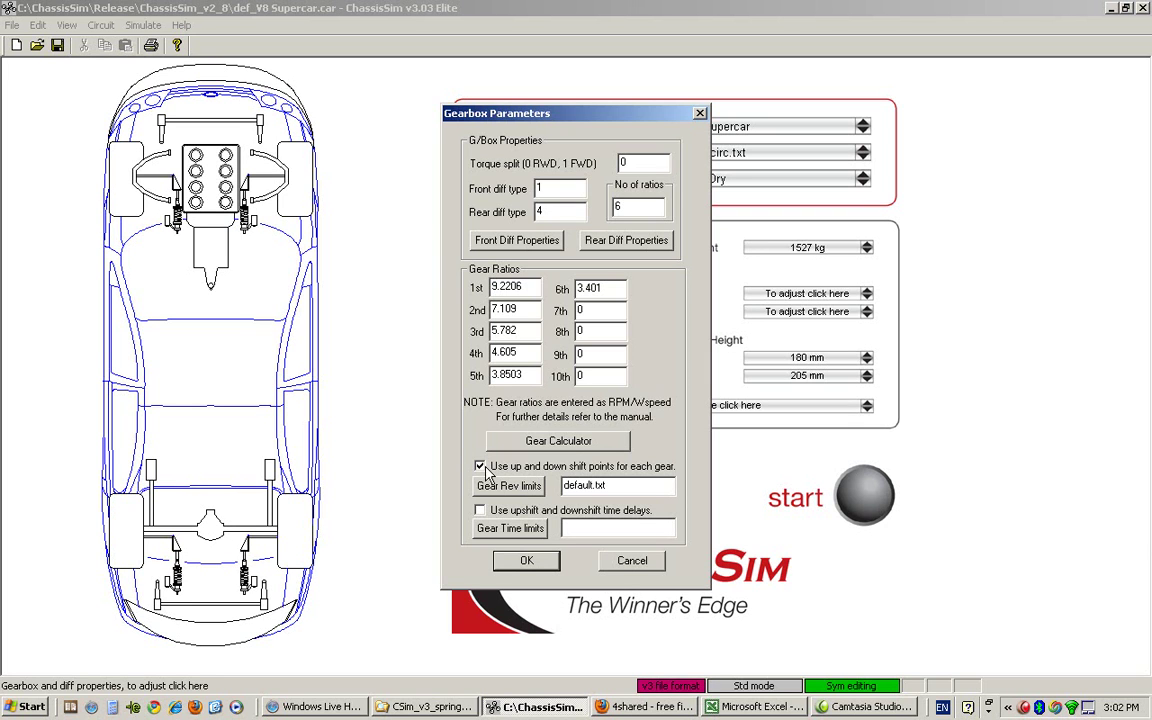
pyautogui.click(643, 568)
# Read the Gearbox and Differential help on the rev-limit file format, then reopen Gearbox Parameters.
pyautogui.click(182, 27)
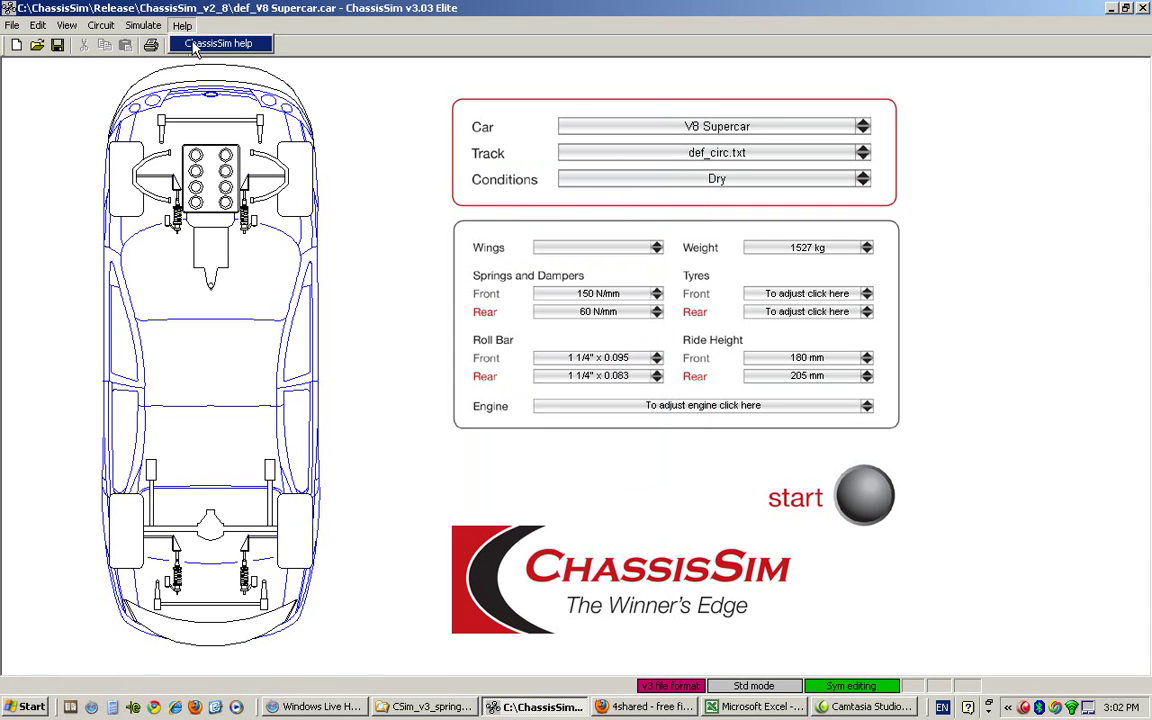
pyautogui.click(195, 43)
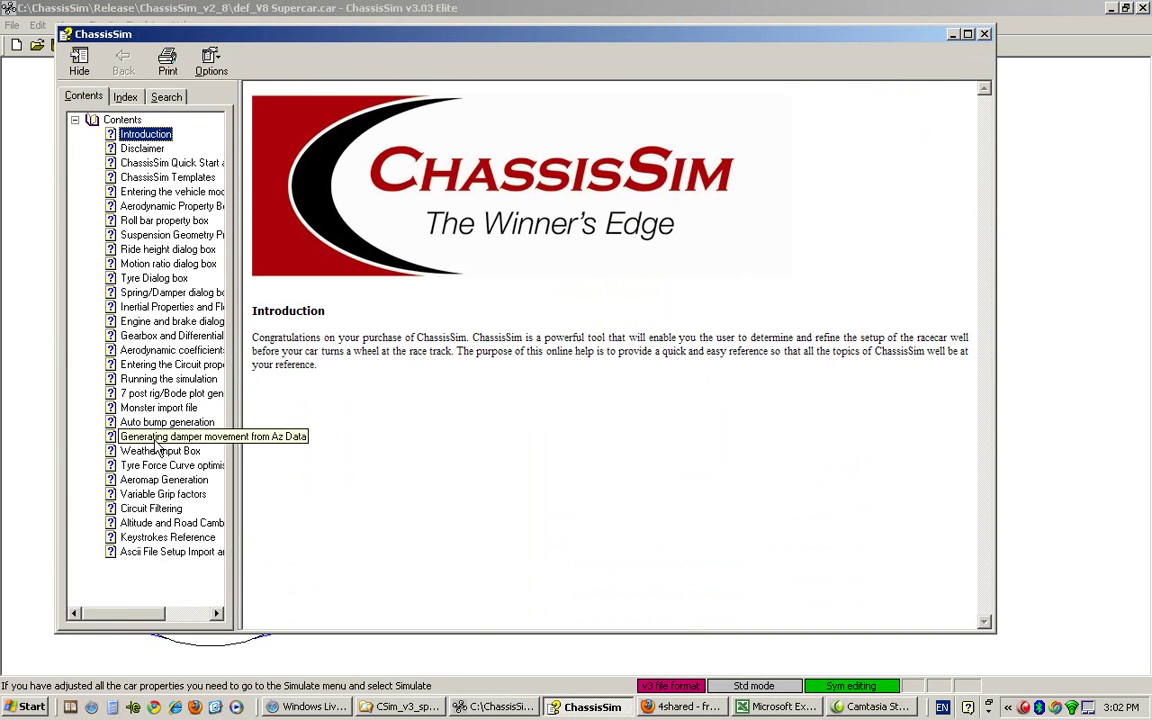
pyautogui.click(150, 335)
pyautogui.scroll(-5, 713, 421)
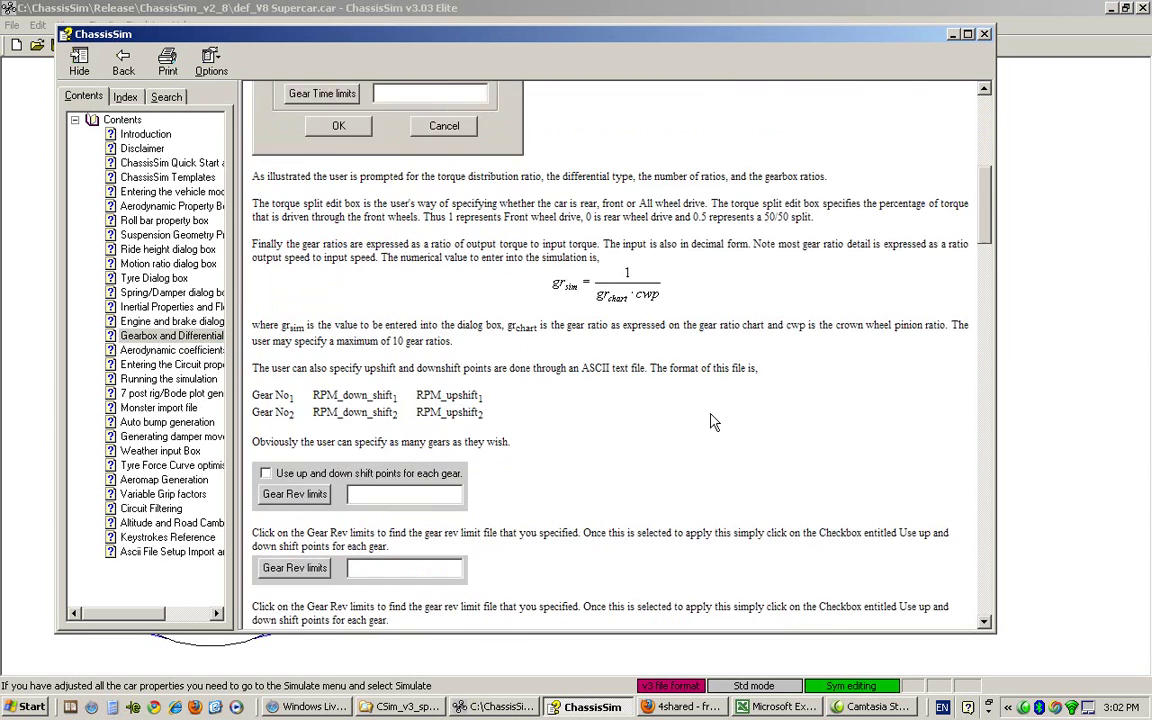
pyautogui.scroll(-9, 713, 421)
pyautogui.scroll(6, 710, 413)
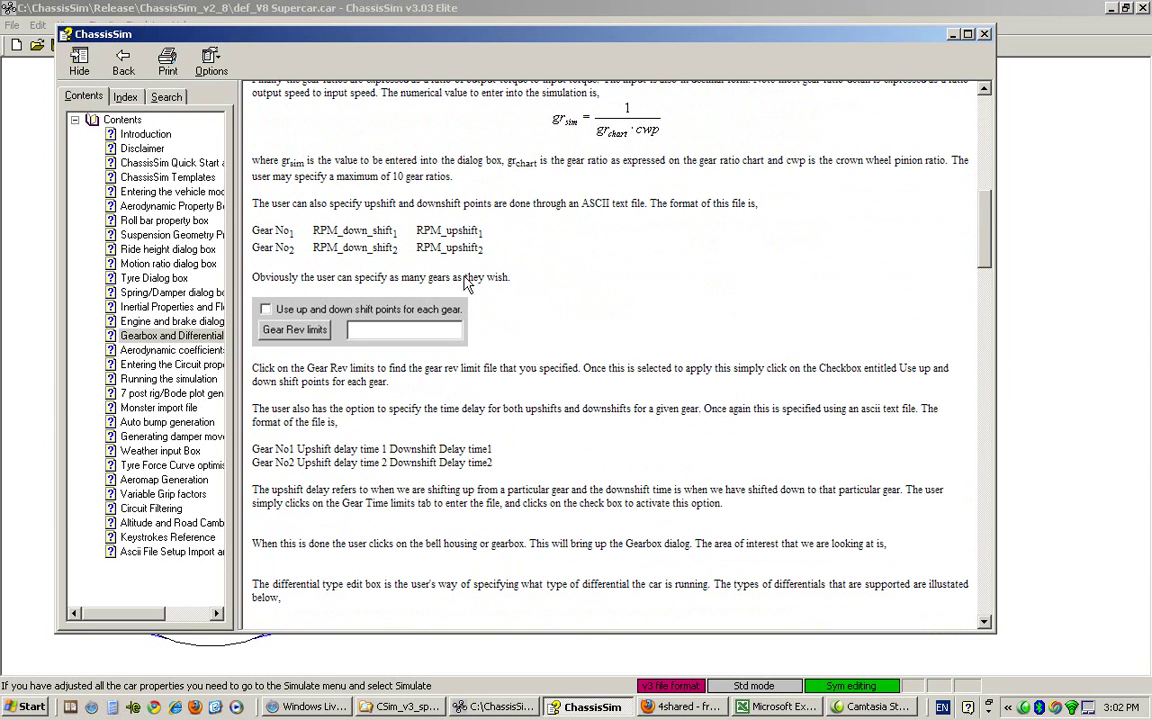
pyautogui.moveTo(252, 225); pyautogui.dragTo(510, 240)
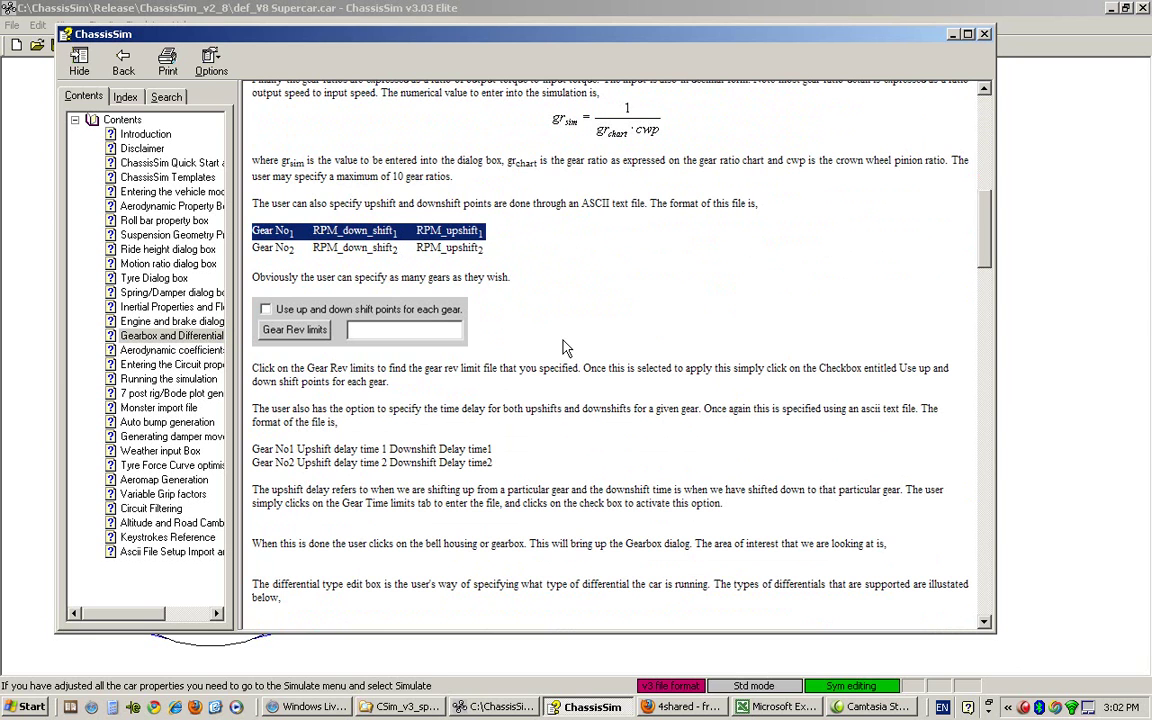
pyautogui.click(985, 38)
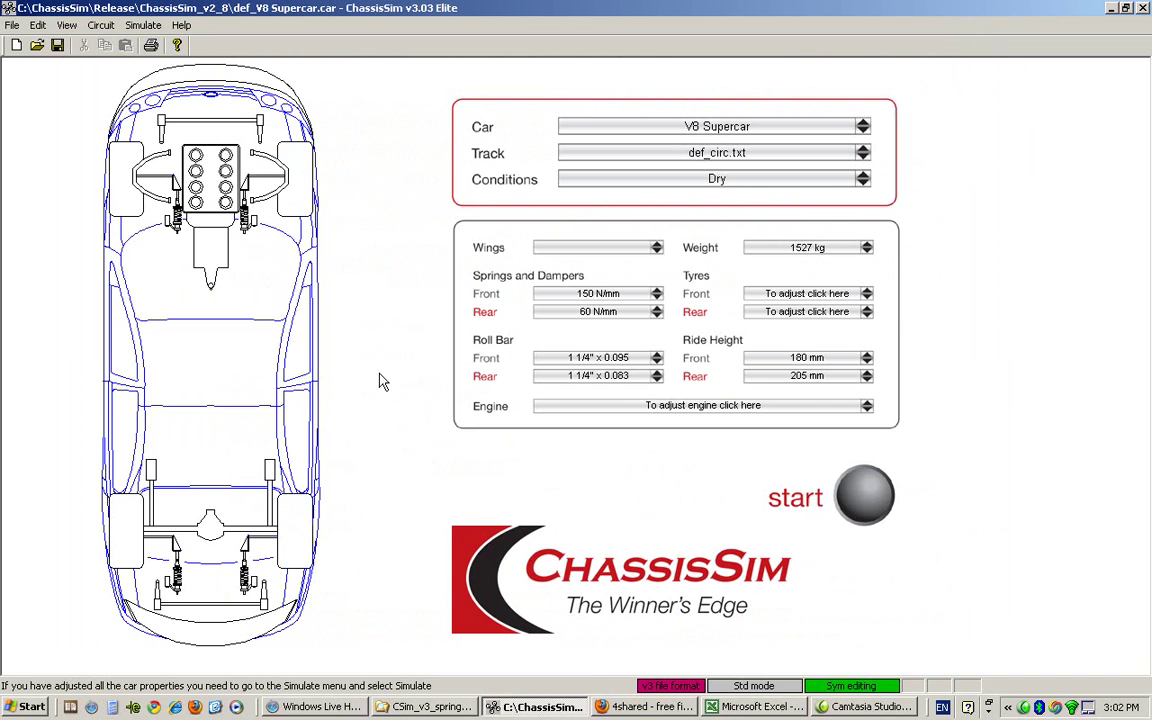
pyautogui.click(210, 250)
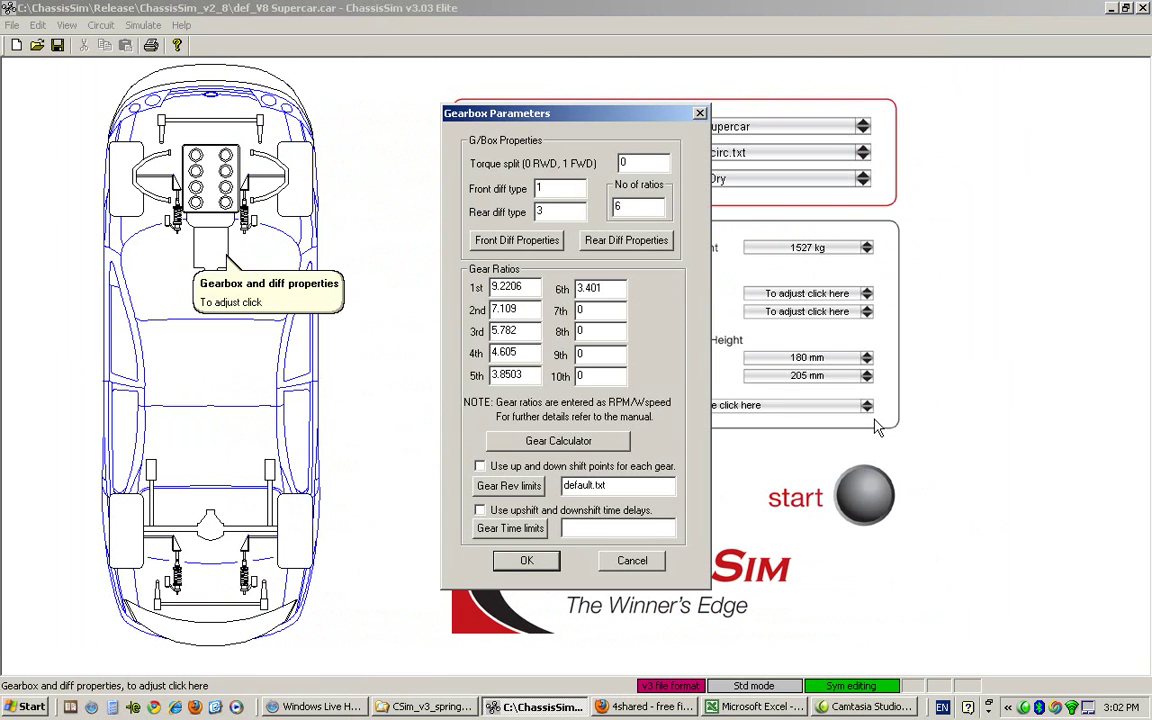